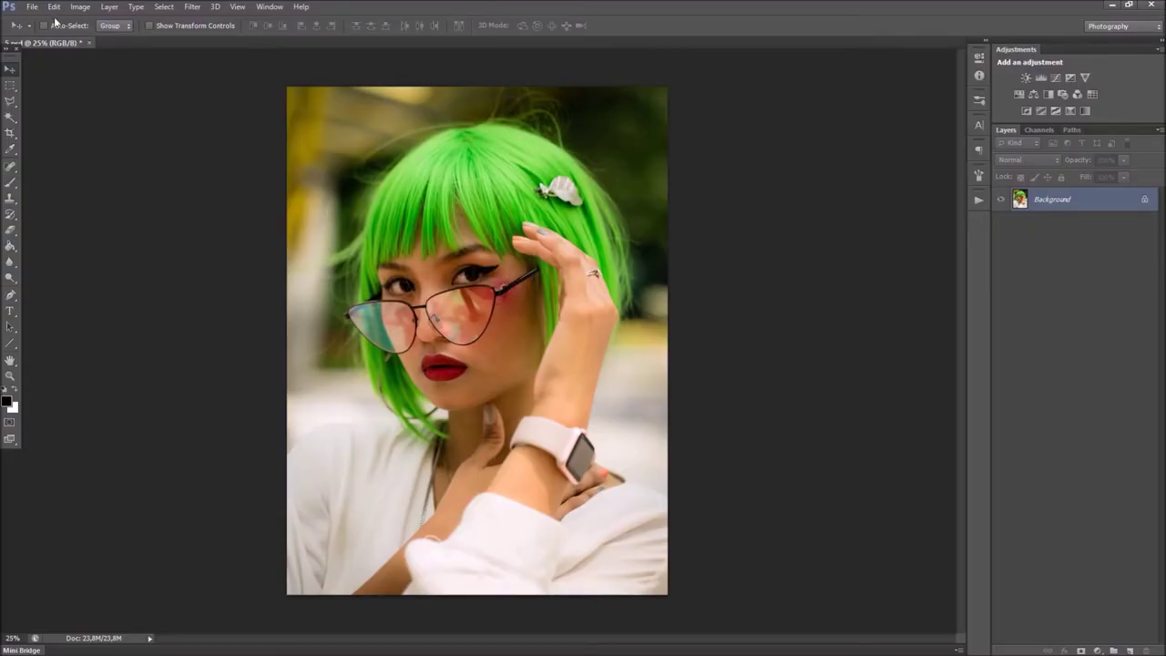
Load the Brush .abr file from the Digital Paints folder into the Preset Manager.
{"action": "left_click", "coordinate": [54, 8]}
{"action": "mouse_move", "coordinate": [72, 446]}
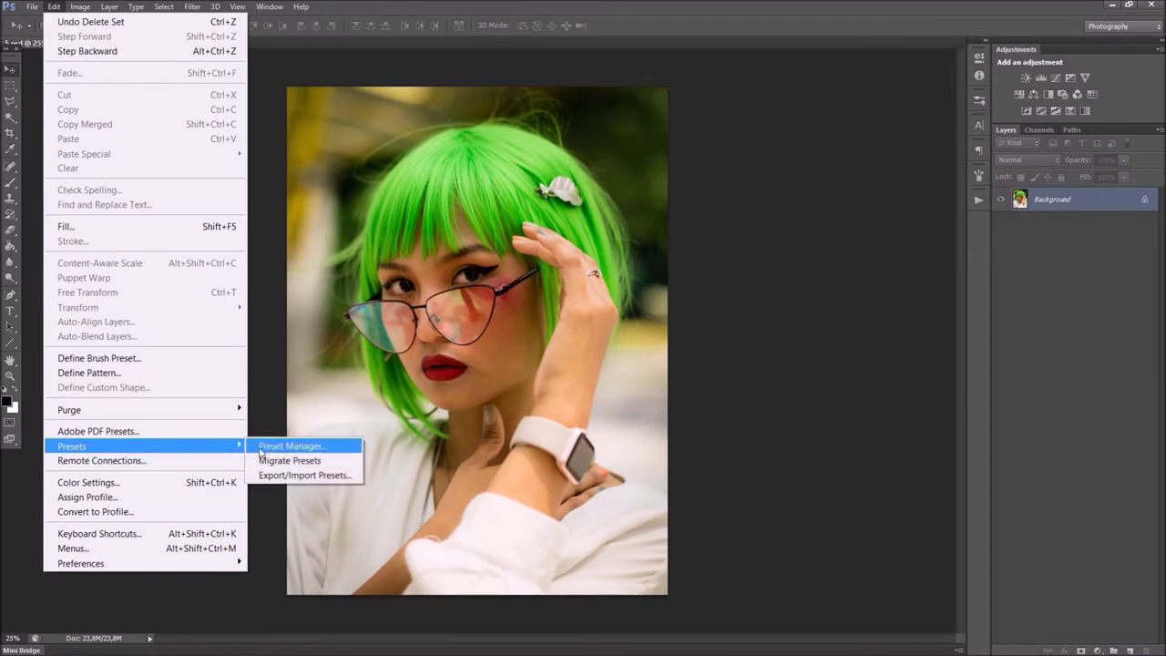
{"action": "left_click", "coordinate": [310, 450]}
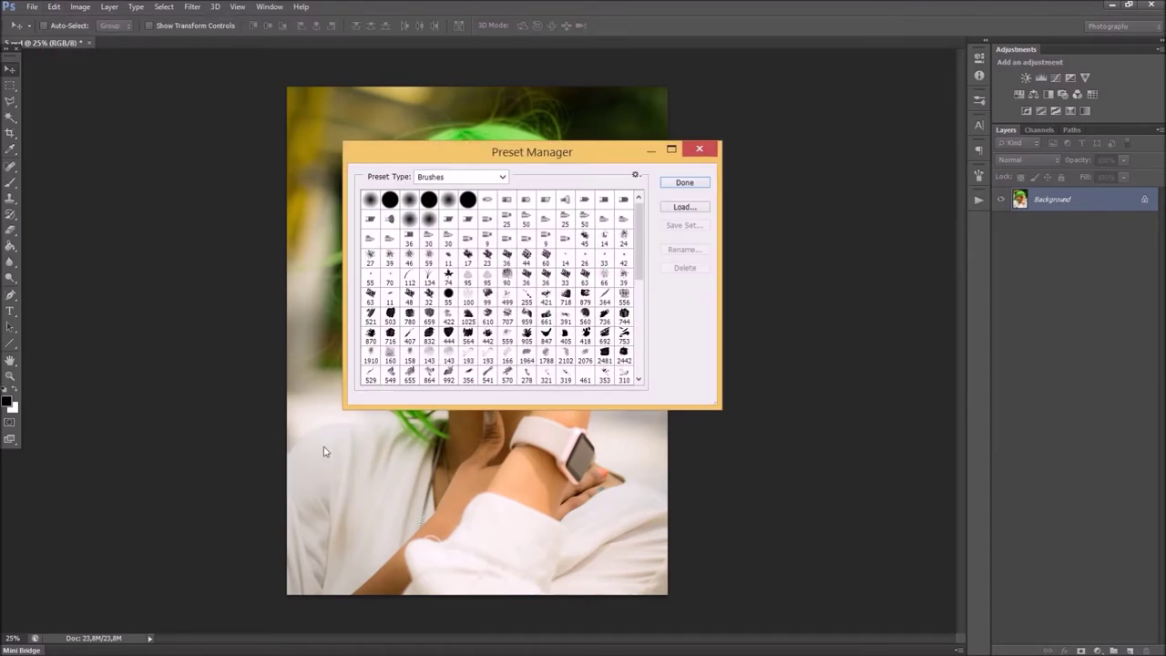
{"action": "left_click", "coordinate": [683, 207]}
{"action": "left_click", "coordinate": [472, 182]}
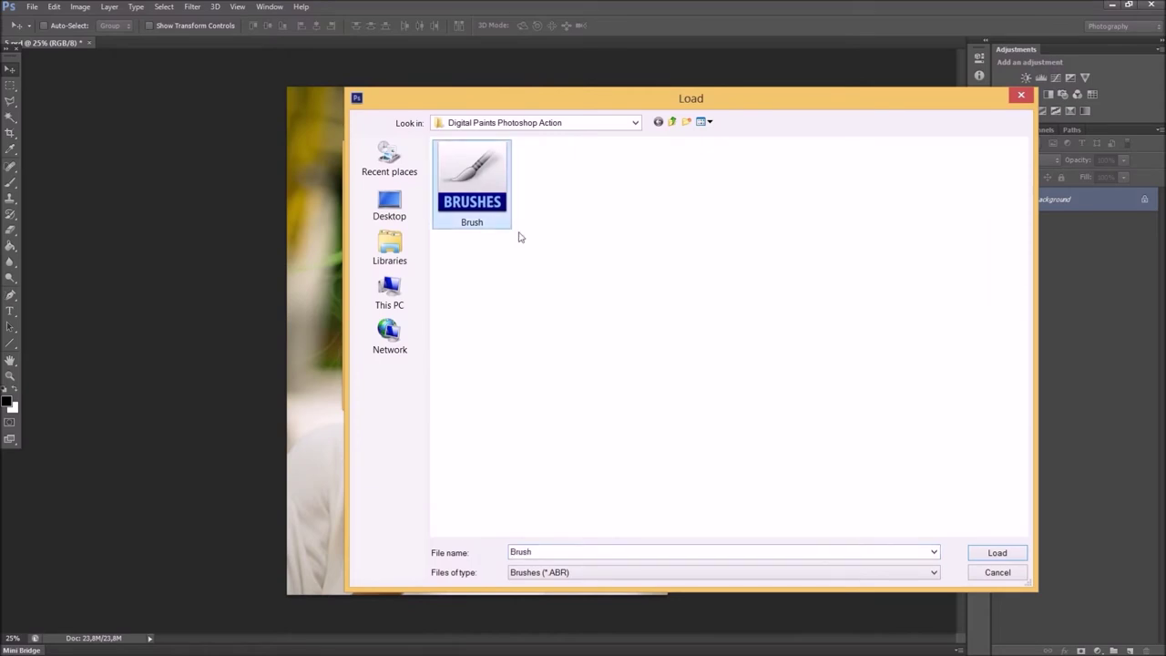
{"action": "left_click", "coordinate": [988, 552]}
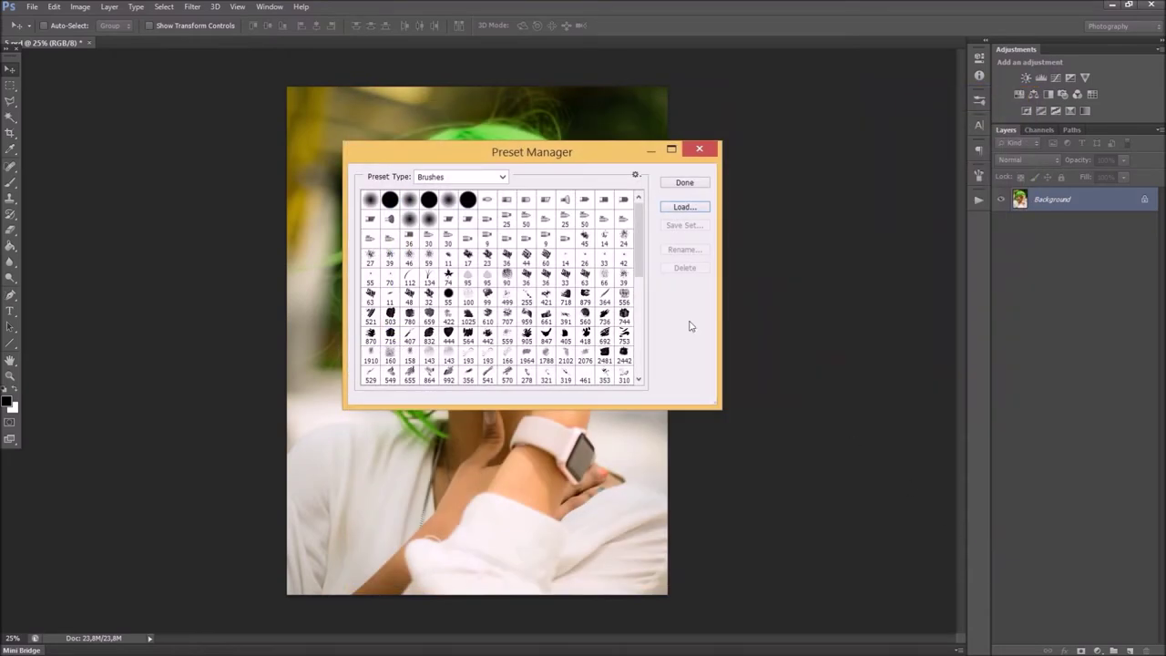
Switch the preset type to Patterns and load the Digital Paints Pattern .pat file.
{"action": "left_click", "coordinate": [502, 177]}
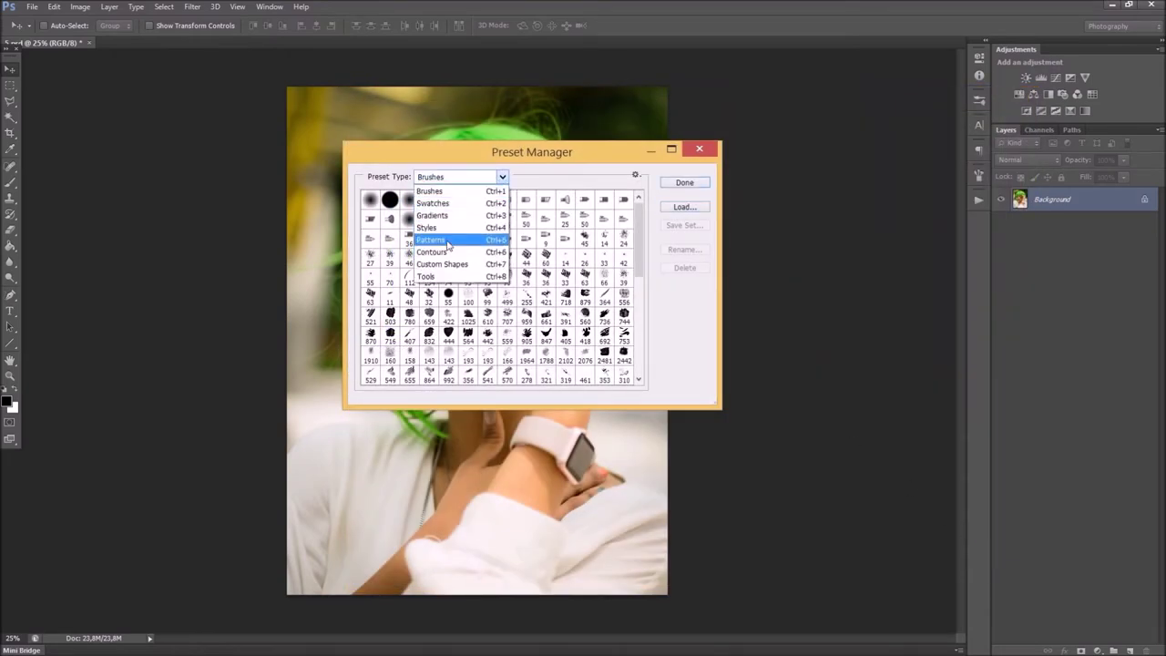
{"action": "left_click", "coordinate": [448, 241]}
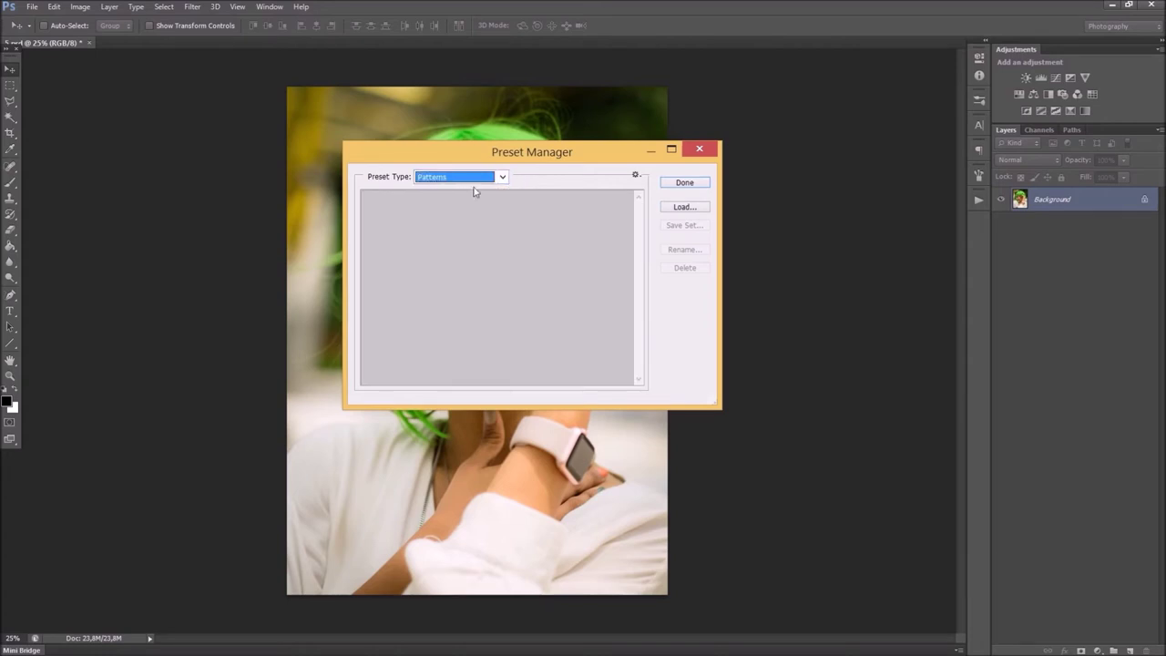
{"action": "left_click", "coordinate": [693, 207]}
{"action": "left_click", "coordinate": [468, 199]}
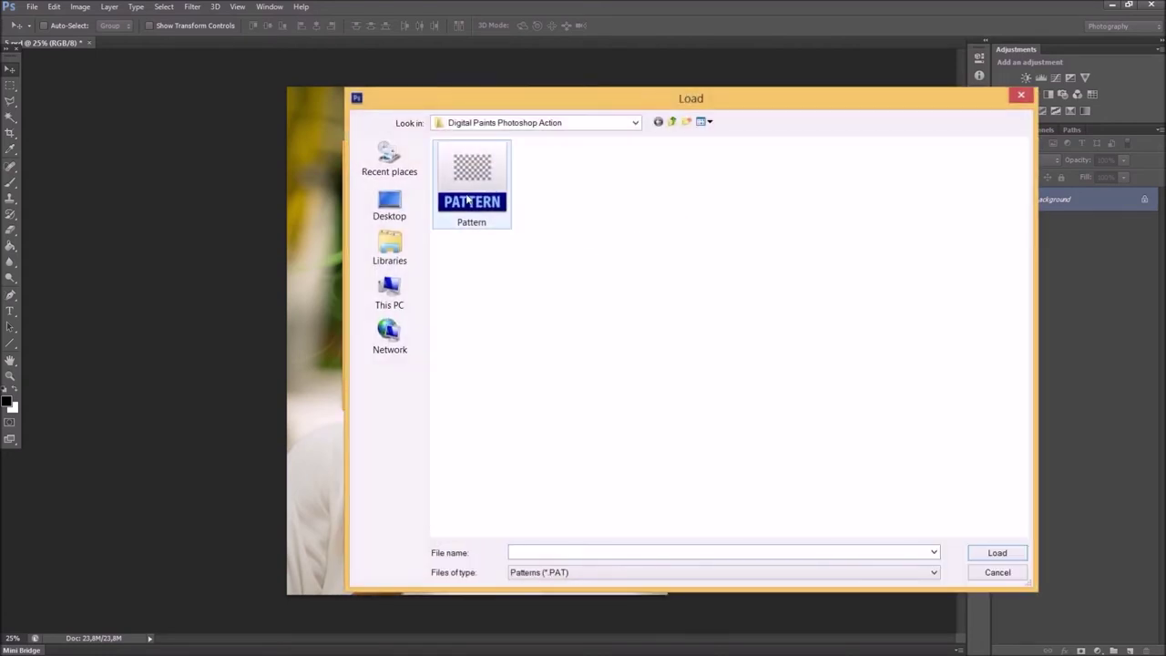
{"action": "left_click", "coordinate": [984, 550]}
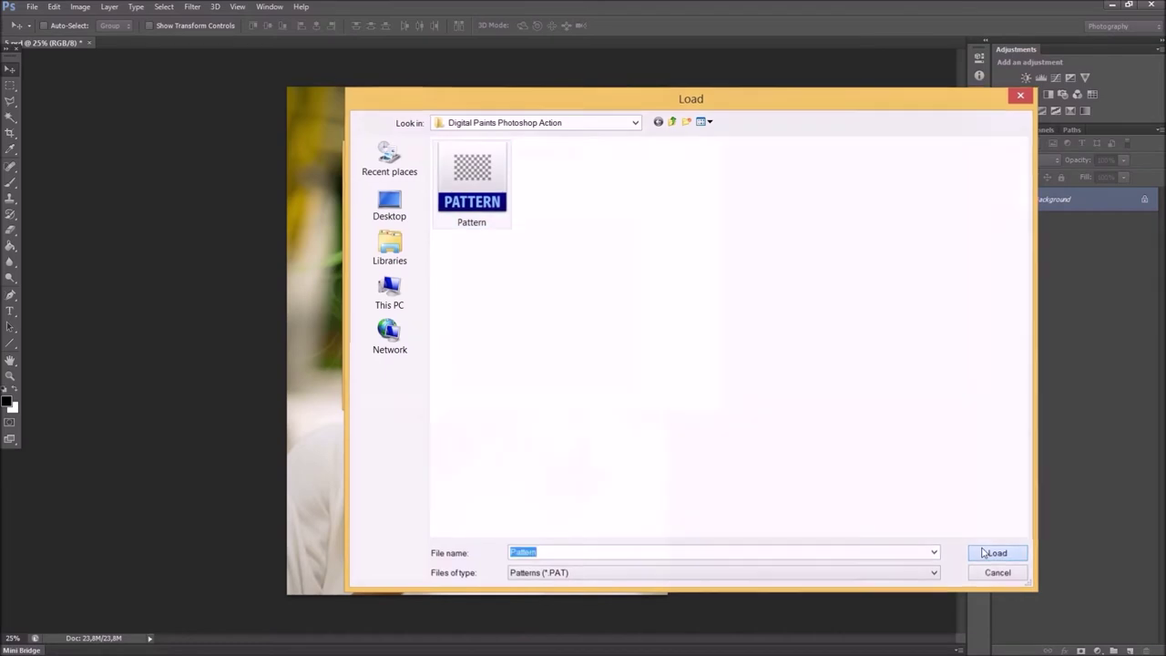
{"action": "left_click", "coordinate": [685, 183]}
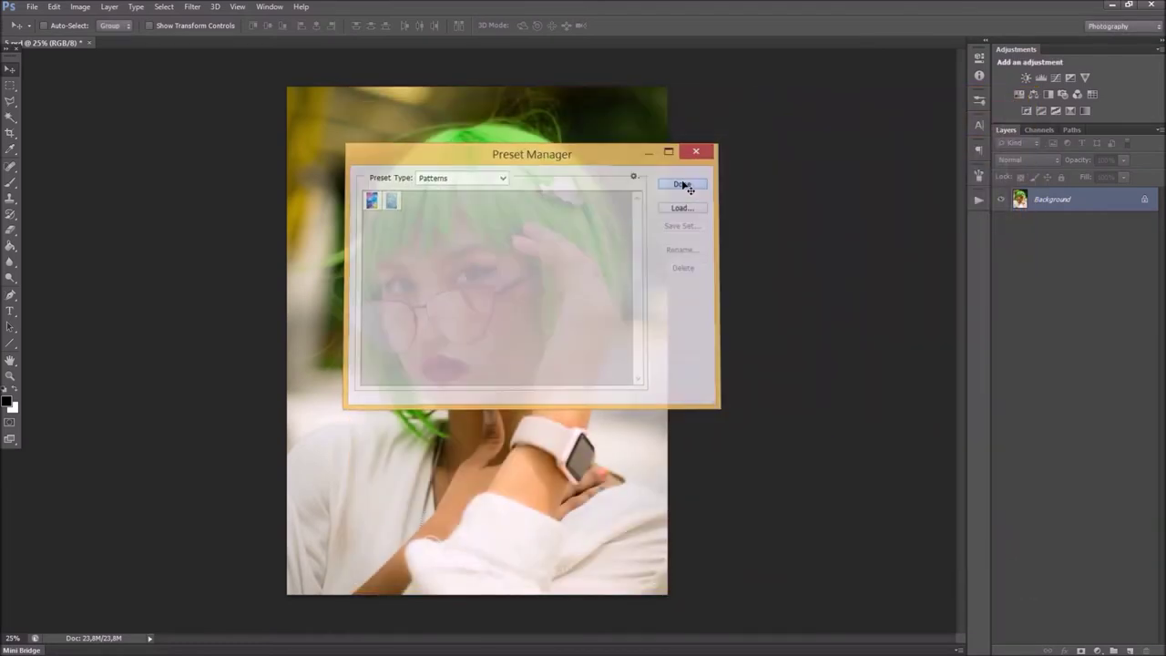
{"action": "left_click", "coordinate": [80, 6]}
{"action": "mouse_move", "coordinate": [92, 21]}
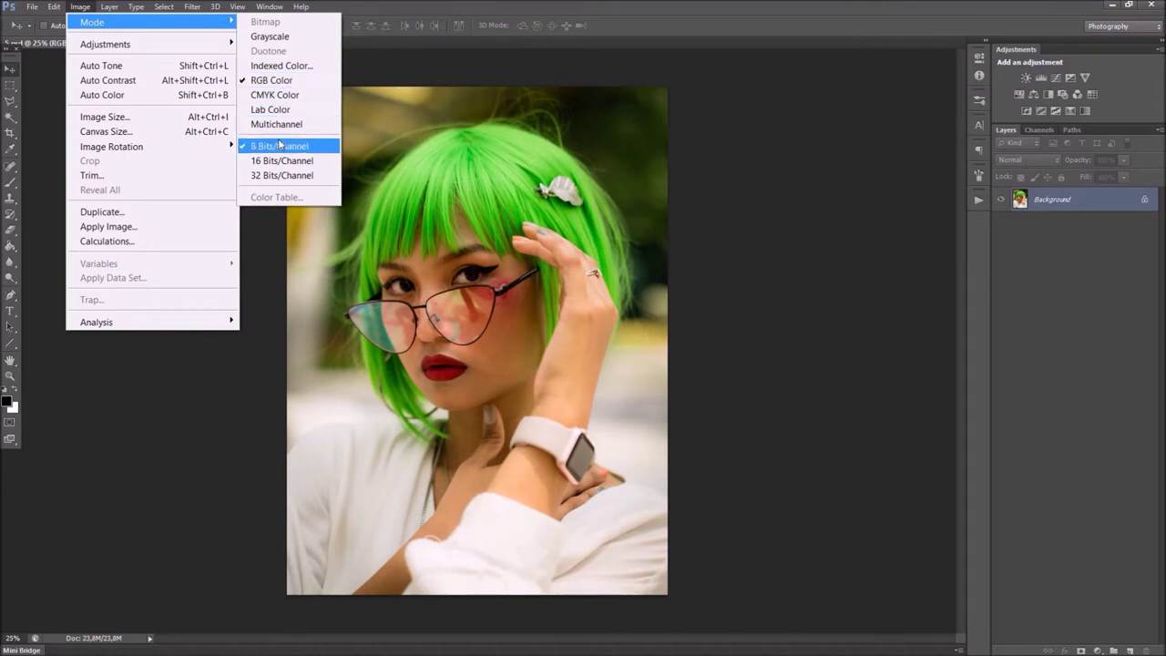
Check the image size without changes and show the Actions panel.
{"action": "left_click", "coordinate": [175, 117]}
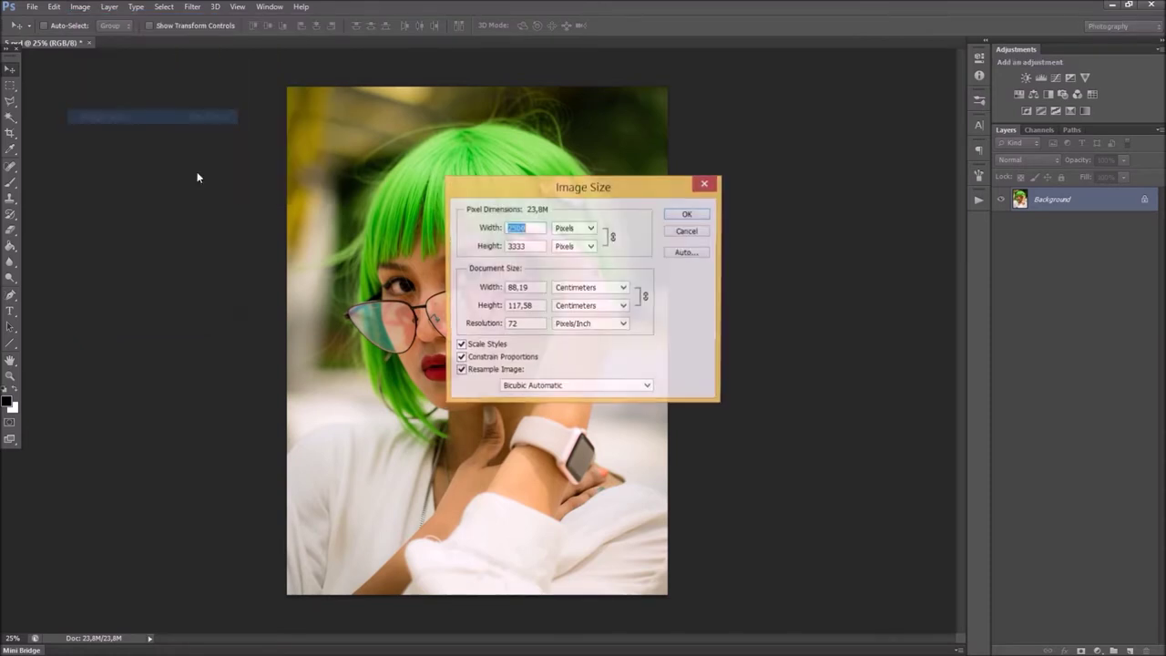
{"action": "left_click", "coordinate": [704, 183]}
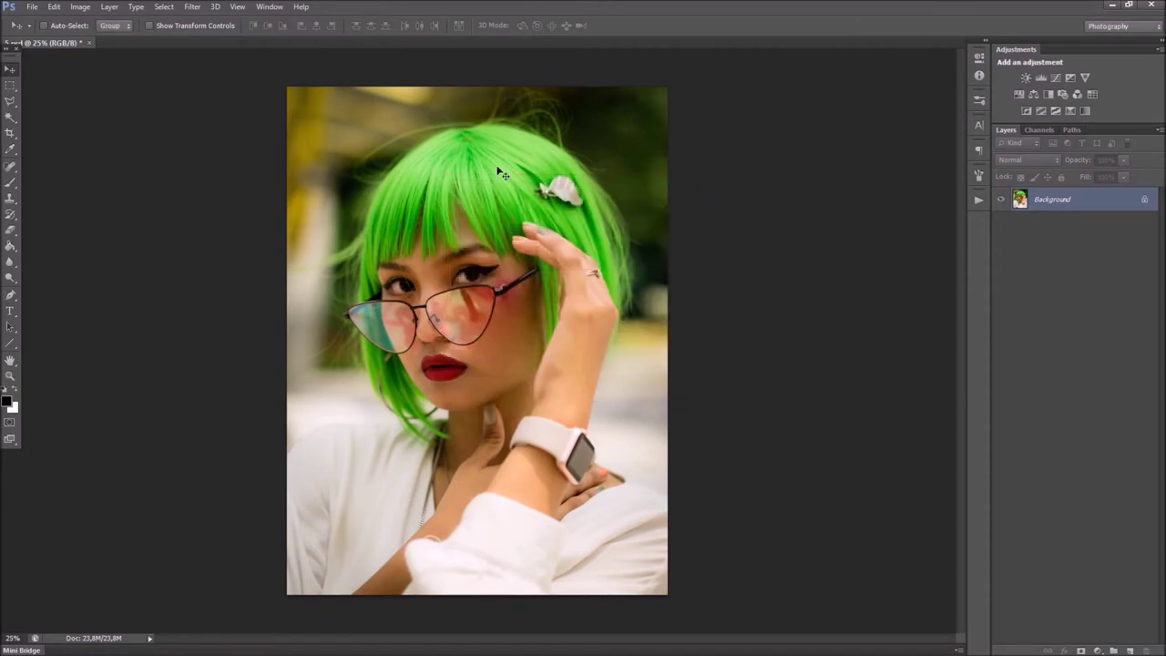
{"action": "left_click", "coordinate": [270, 7]}
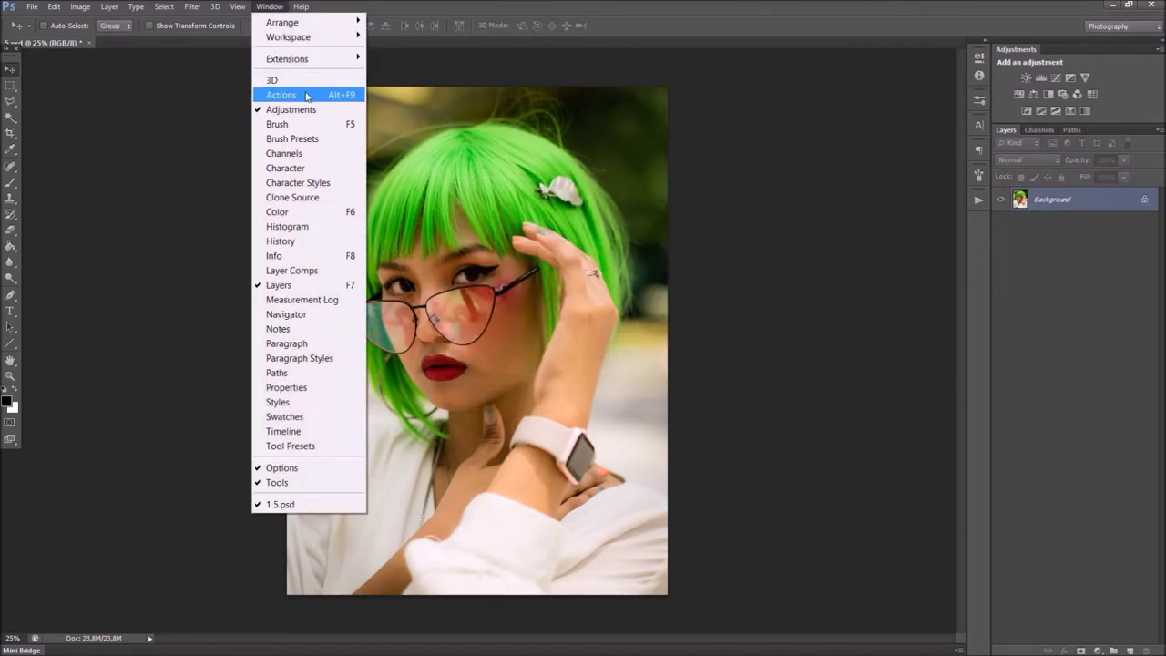
{"action": "left_click", "coordinate": [306, 96]}
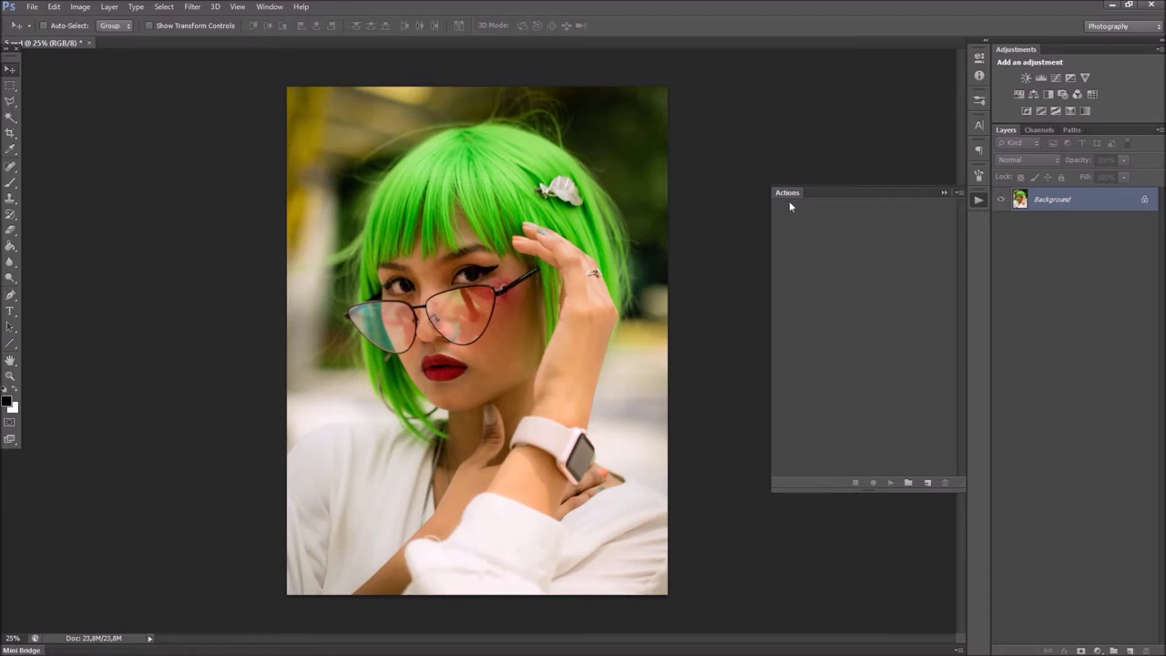
Load the Digital Paints Photoshop Action .atn set and select its PLAY action.
{"action": "left_click", "coordinate": [960, 192]}
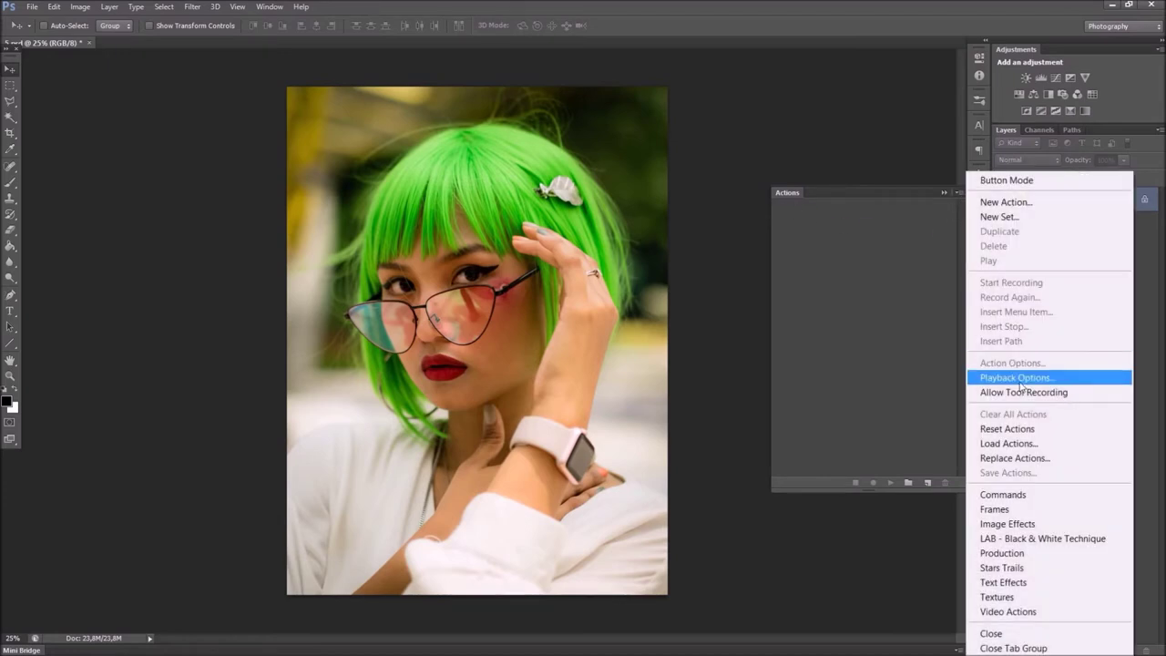
{"action": "left_click", "coordinate": [1026, 446]}
{"action": "left_click", "coordinate": [489, 205]}
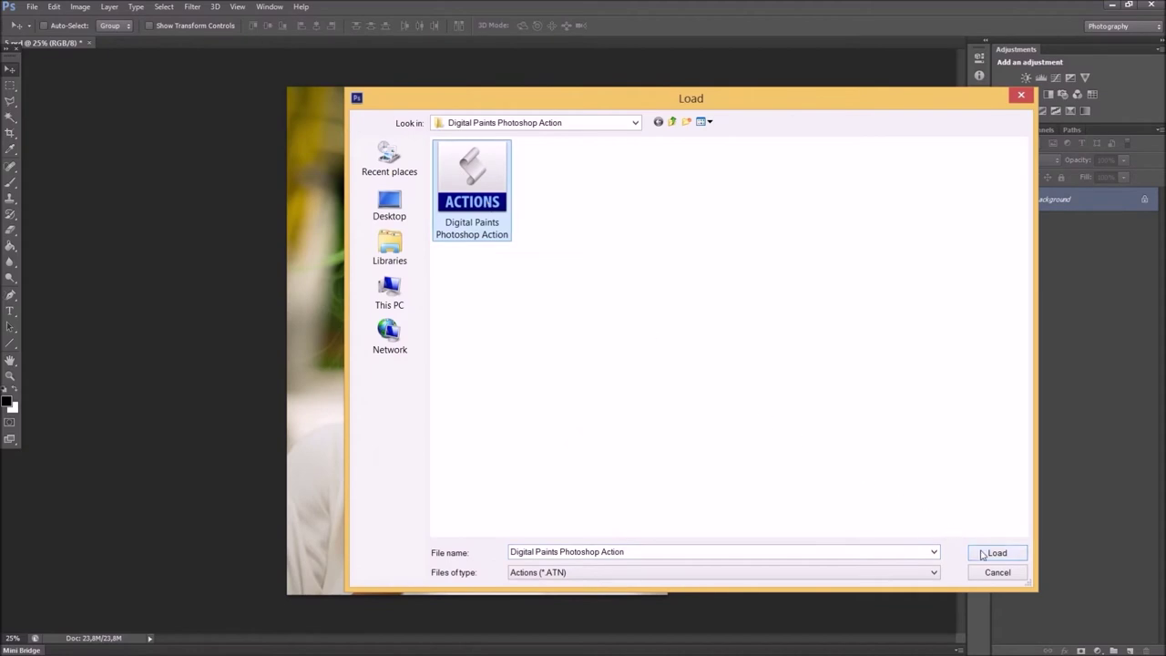
{"action": "left_click", "coordinate": [982, 553]}
{"action": "left_click", "coordinate": [841, 218]}
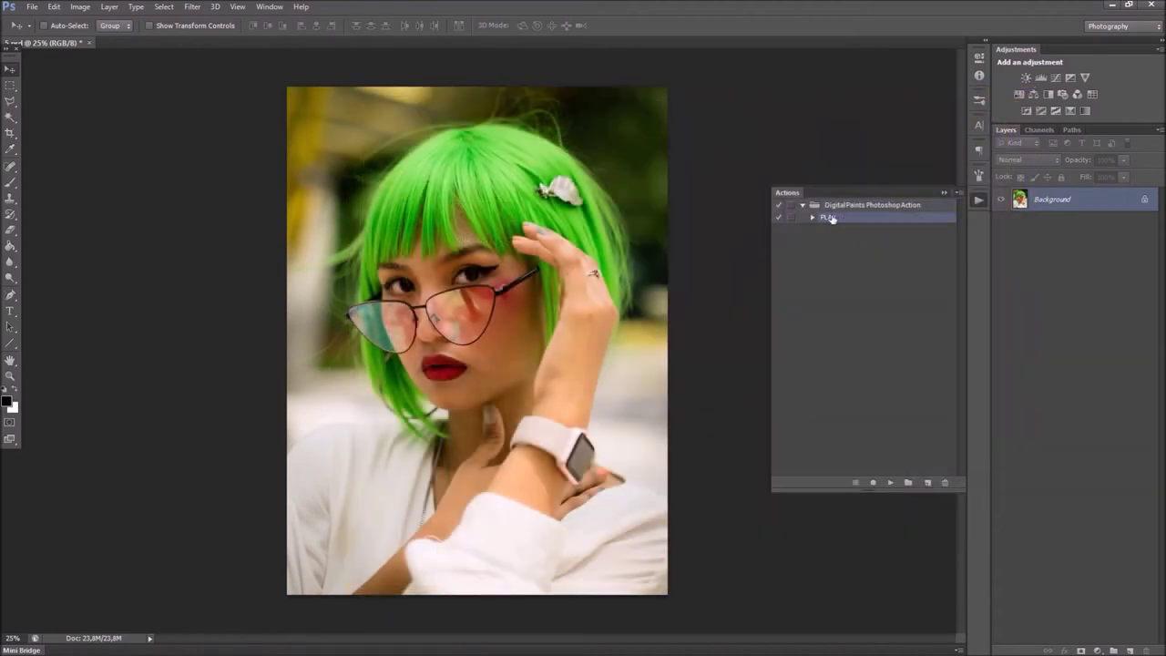
Confirm the Layers panel display options.
{"action": "left_click", "coordinate": [1155, 131]}
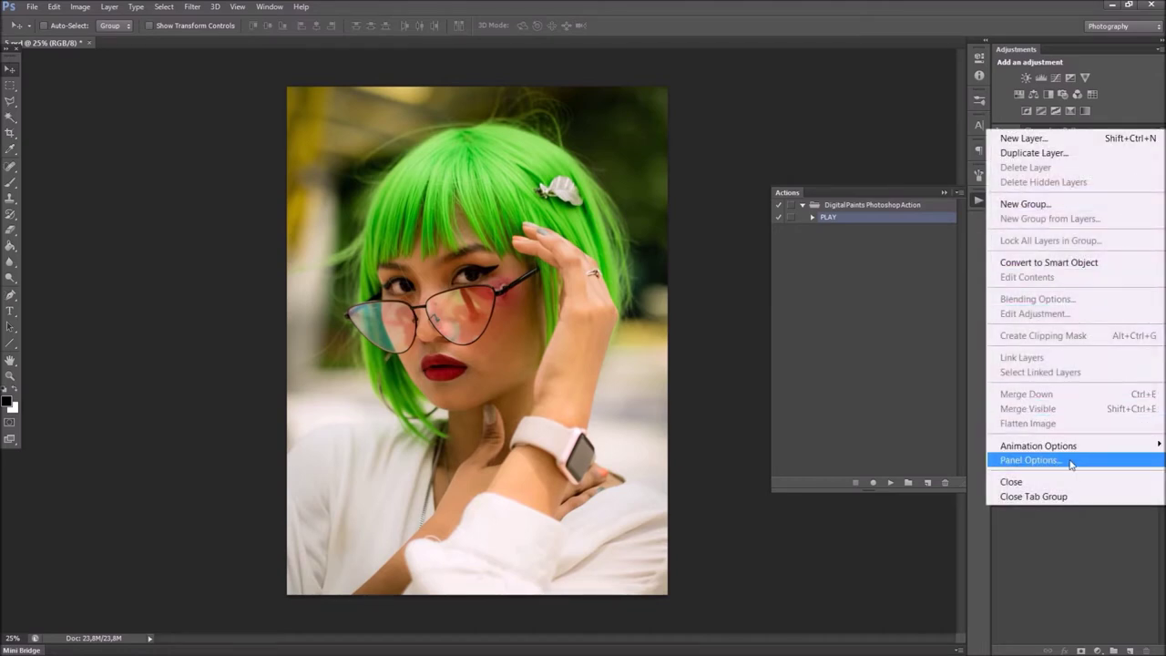
{"action": "left_click", "coordinate": [1071, 462]}
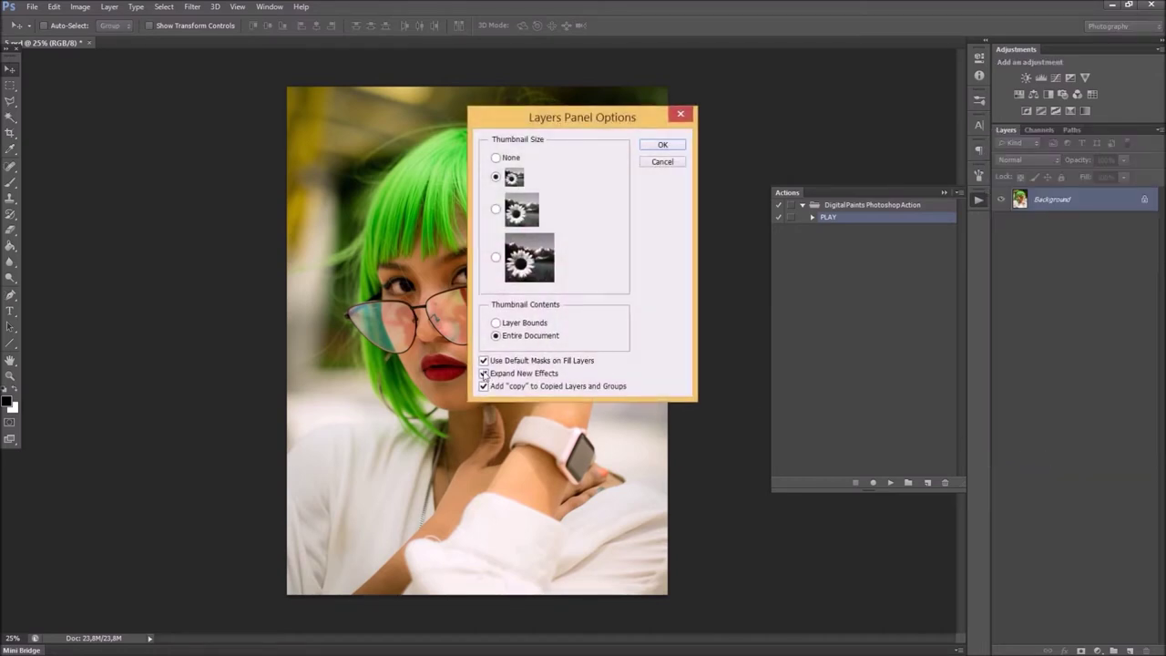
{"action": "left_click", "coordinate": [664, 146]}
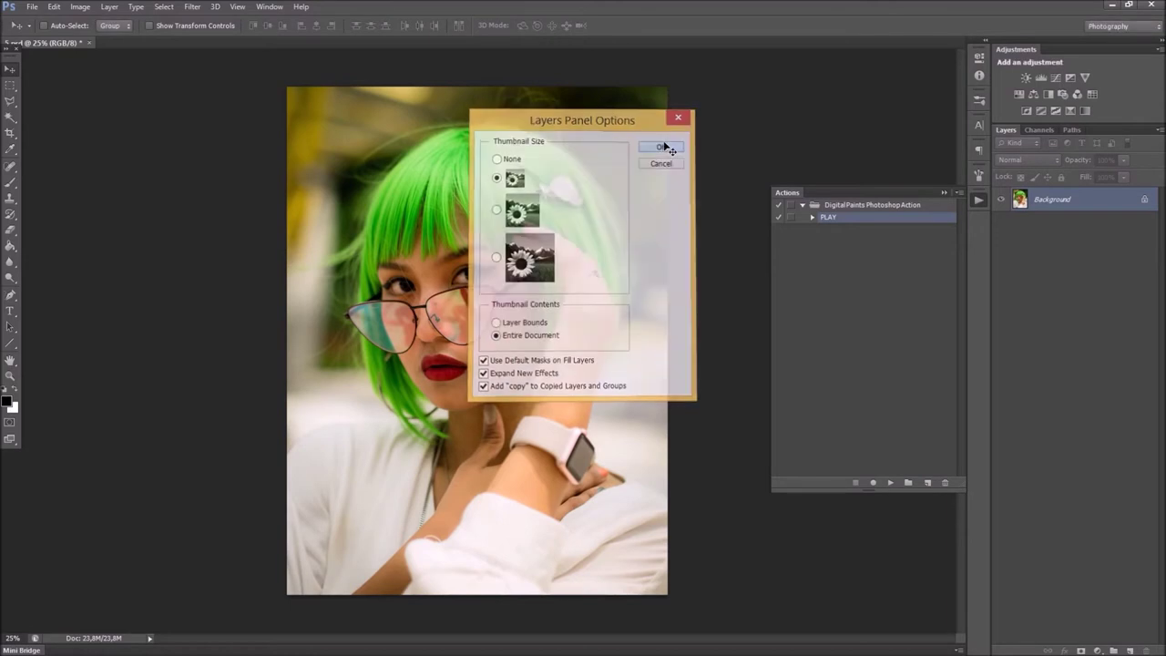
{"action": "left_click", "coordinate": [107, 7]}
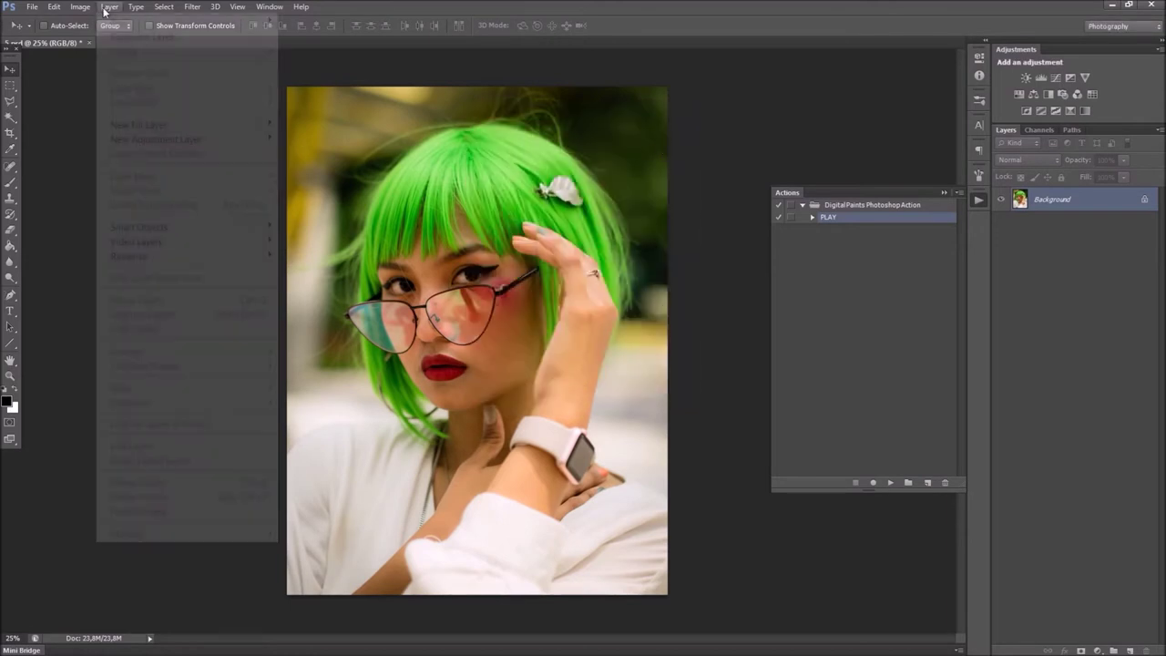
{"action": "mouse_move", "coordinate": [119, 20]}
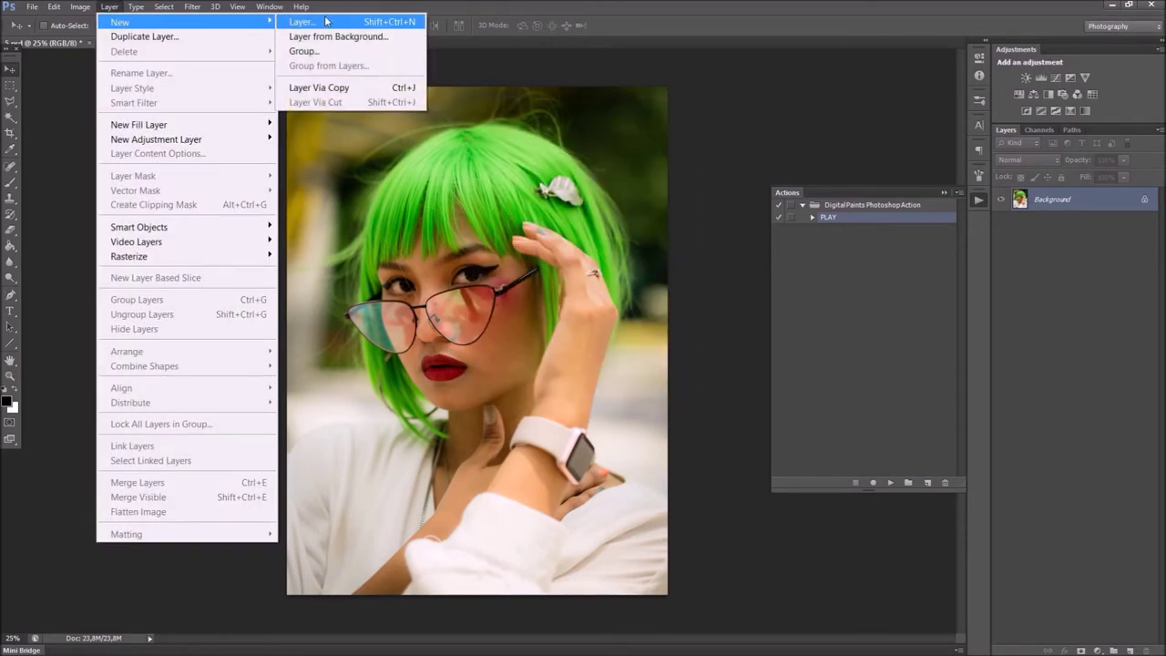
Create a new layer named denis154 above the Background.
{"action": "left_click", "coordinate": [335, 22]}
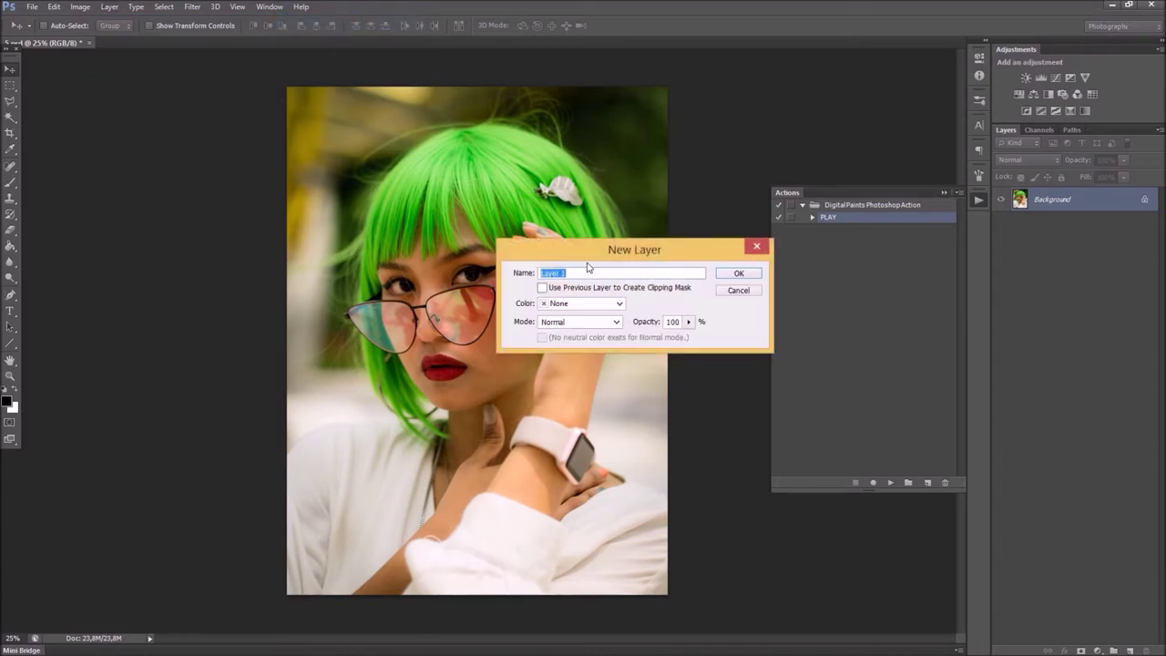
{"action": "type", "text": "d"}
{"action": "left_click", "coordinate": [737, 274]}
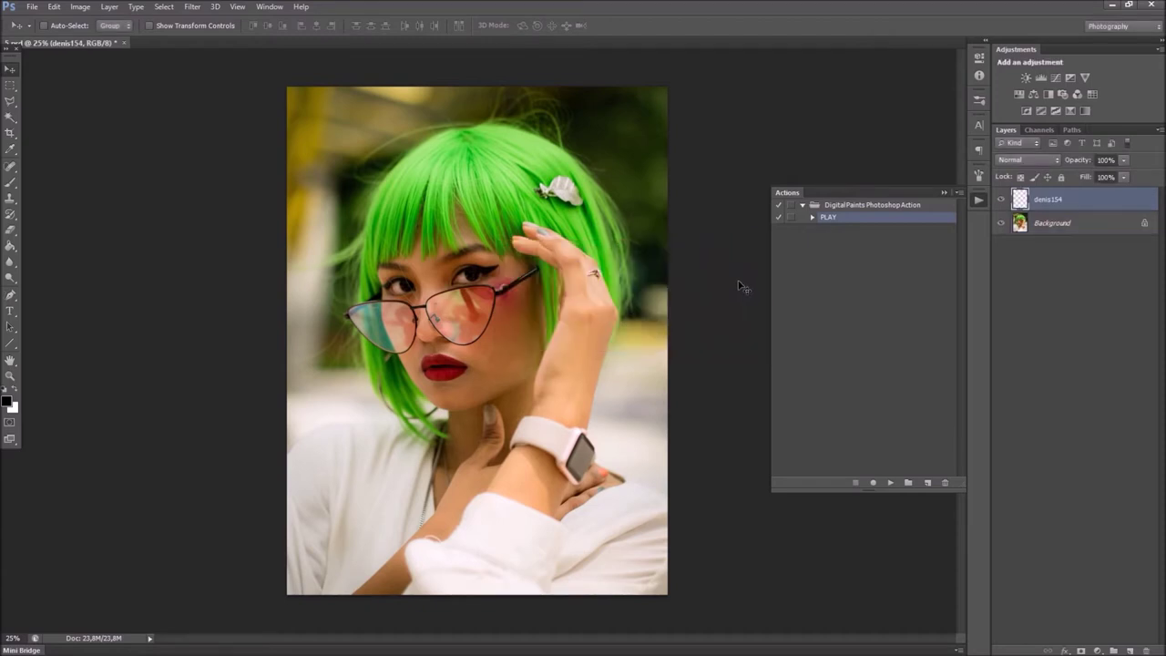
Set up a 422 px brush with pure red (#ff0000) as the foreground colour.
{"action": "left_click", "coordinate": [10, 182]}
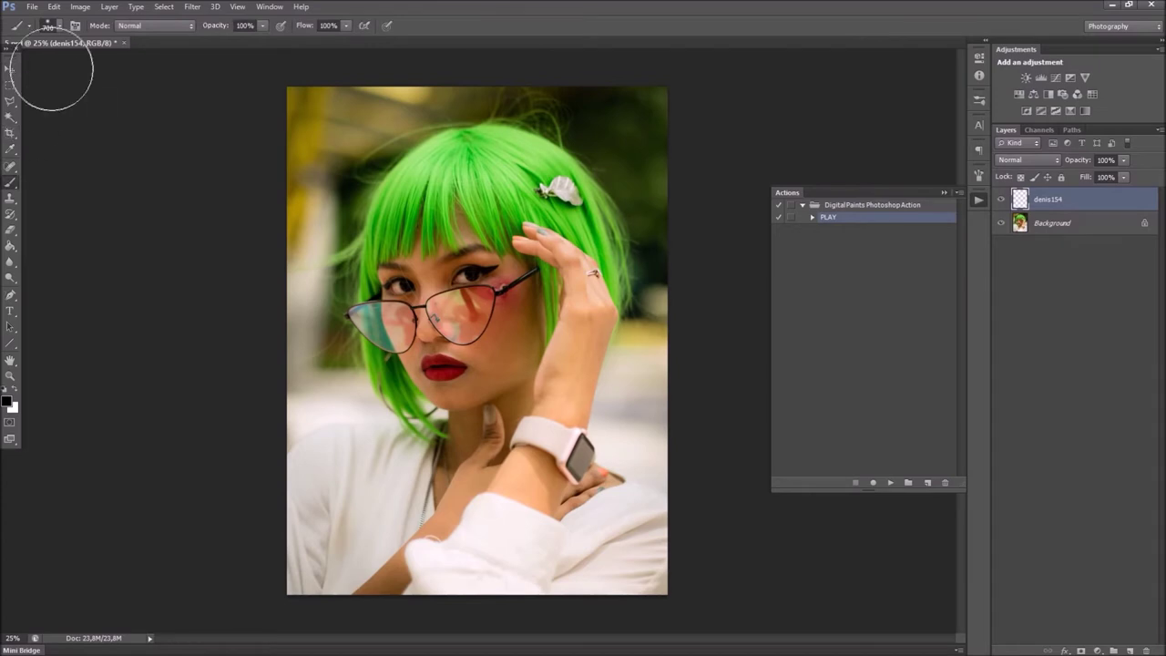
{"action": "left_click", "coordinate": [59, 26]}
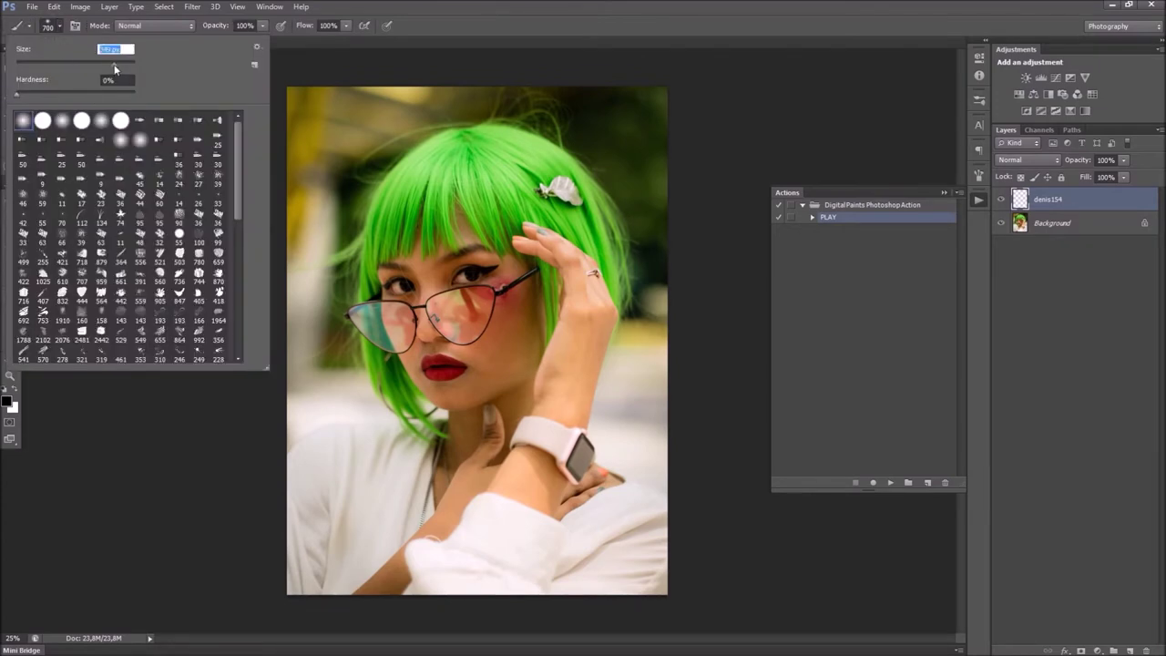
{"action": "left_click_drag", "start_coordinate": [114, 64], "coordinate": [118, 64]}
{"action": "left_click", "coordinate": [422, 26]}
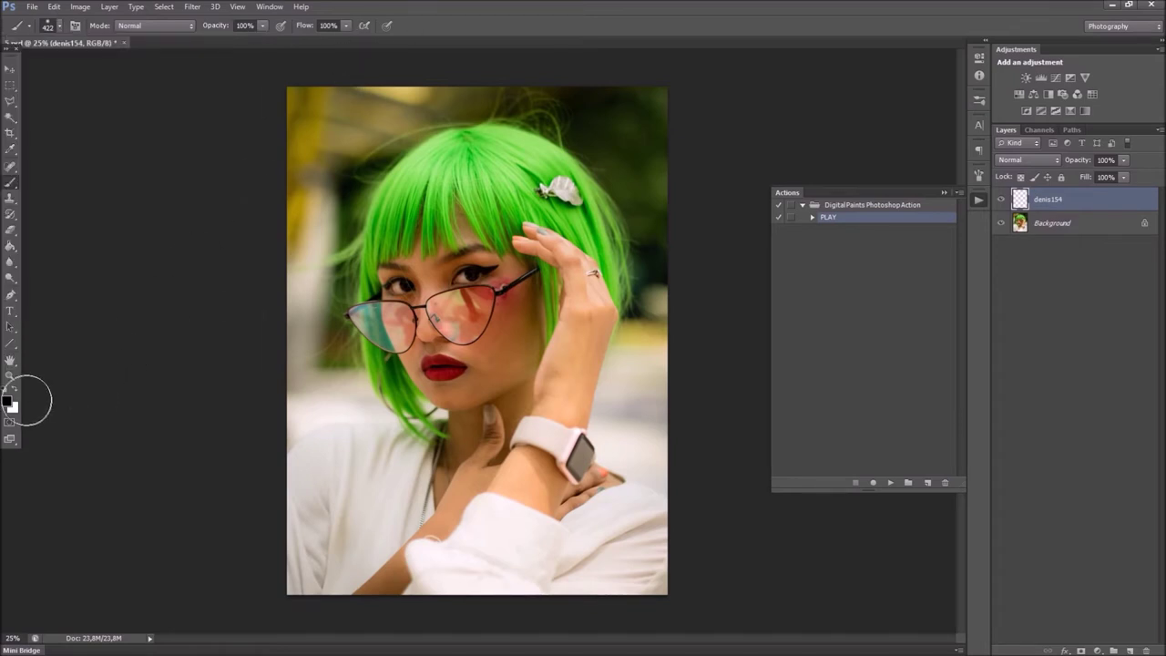
{"action": "left_click", "coordinate": [9, 401]}
{"action": "type", "text": "255"}
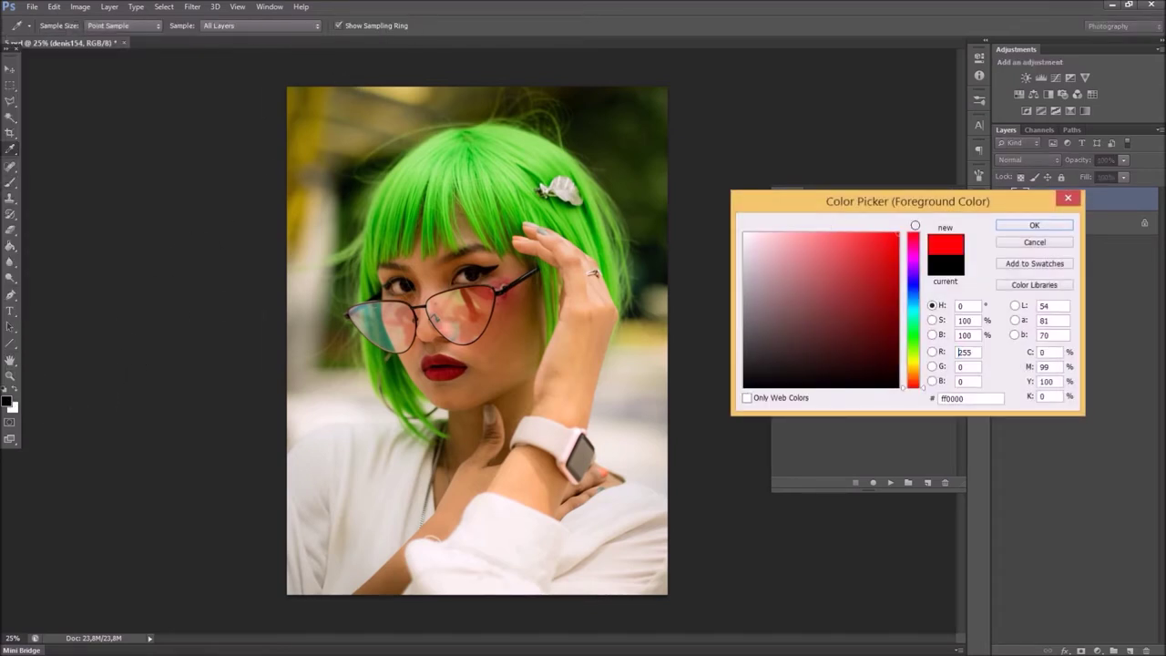
{"action": "left_click", "coordinate": [1006, 228]}
Paint red over the woman's head, hair and shoulders, then hide the denis154 layer.
{"action": "mouse_move", "coordinate": [435, 369]}
{"action": "left_mouse_down"}
{"action": "mouse_move", "coordinate": [400, 292]}
{"action": "mouse_move", "coordinate": [415, 241]}
{"action": "left_mouse_up"}
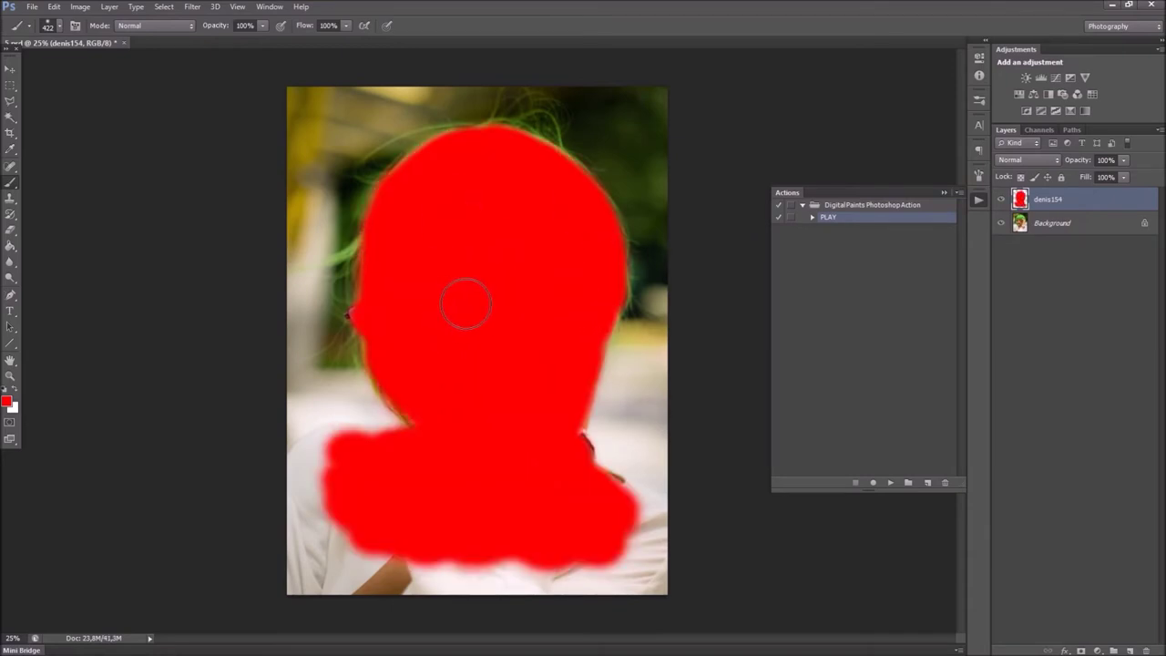
{"action": "left_click", "coordinate": [244, 26]}
{"action": "left_click", "coordinate": [1002, 199]}
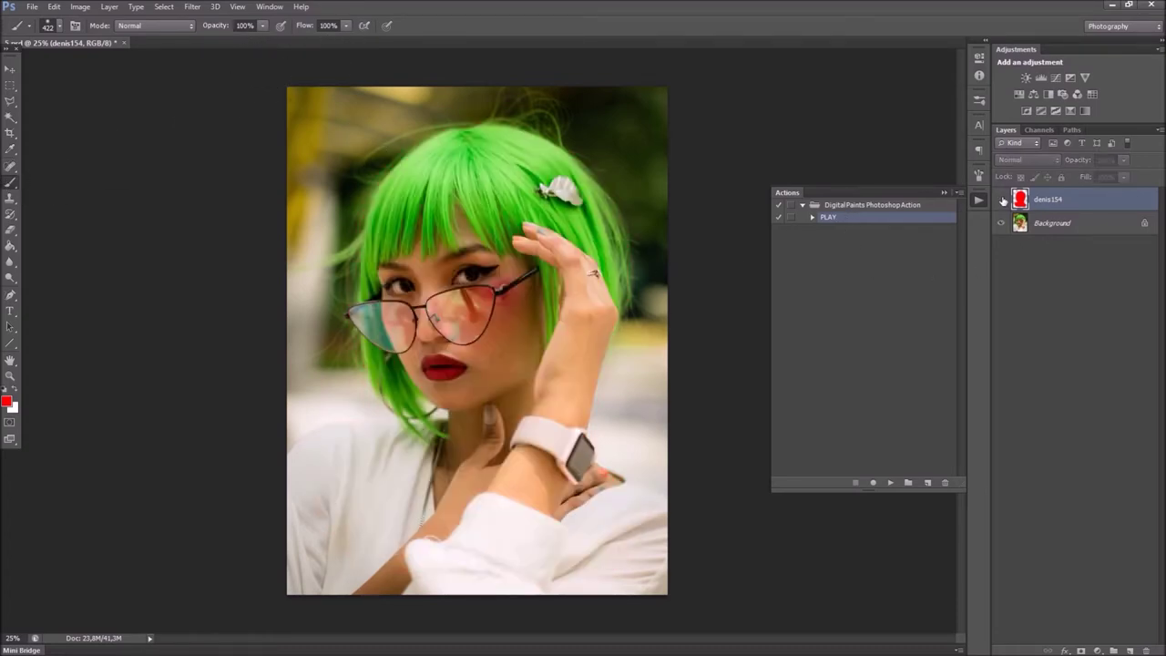
Show the red denis154 layer and convert the Background into Layer 0.
{"action": "left_click", "coordinate": [1002, 200]}
{"action": "left_click", "coordinate": [1001, 200]}
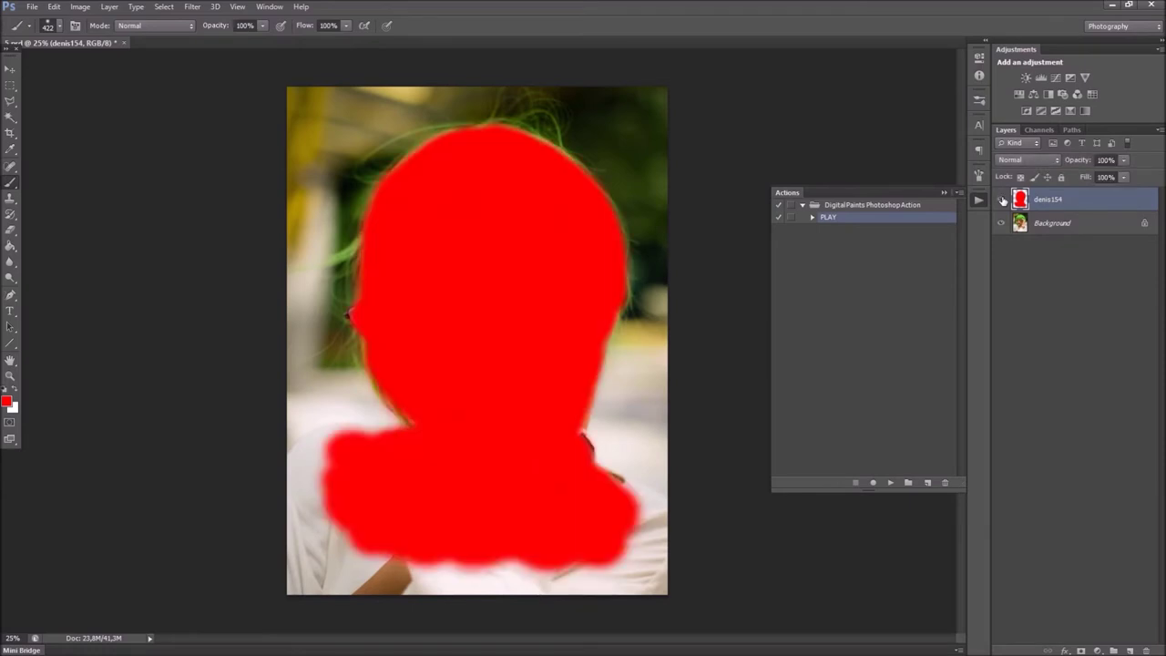
{"action": "left_click", "coordinate": [1081, 225]}
{"action": "double_click", "coordinate": [1089, 228]}
{"action": "left_click", "coordinate": [738, 273]}
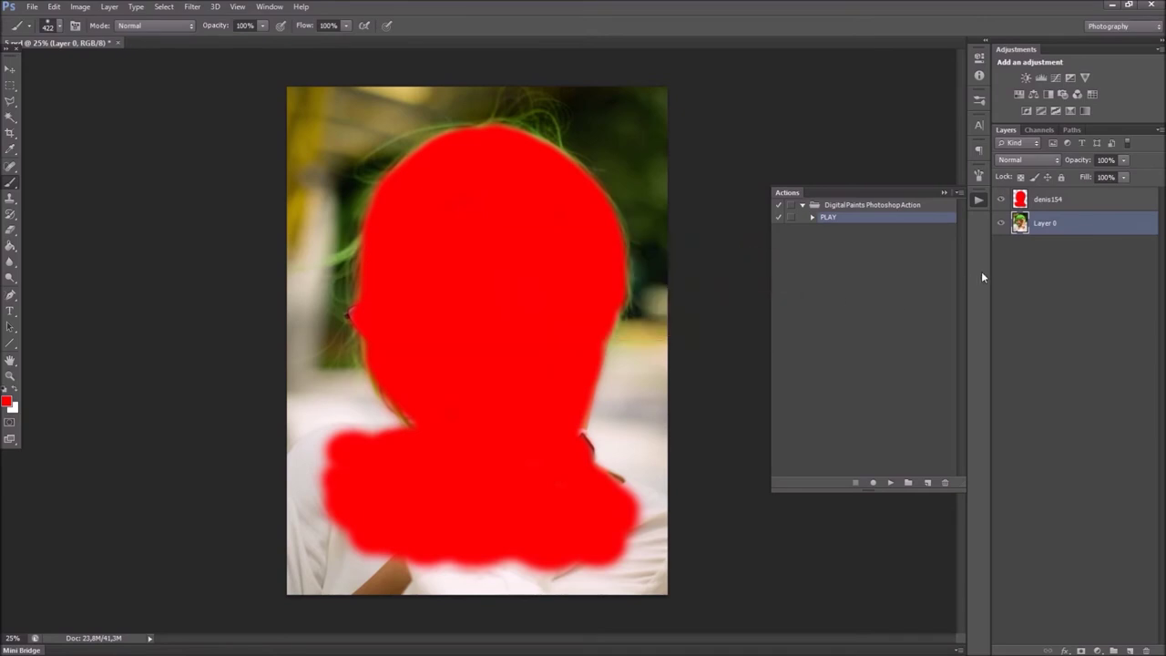
Turn Layer 0 back into the Background and run PLAY with denis154 selected.
{"action": "left_click", "coordinate": [110, 7]}
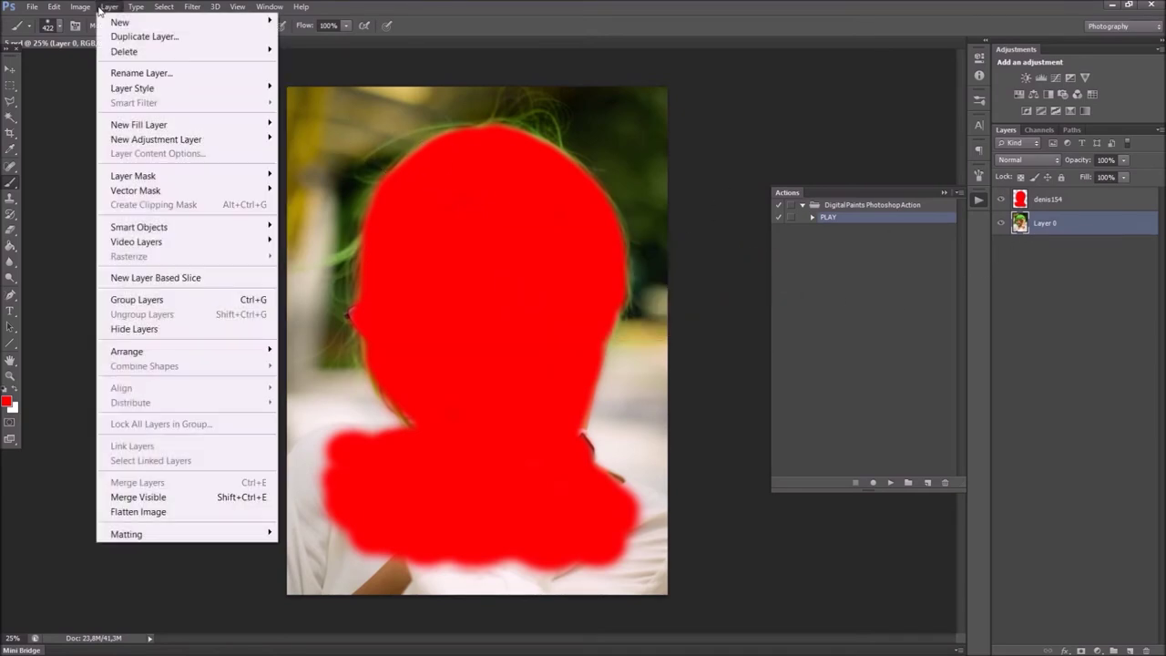
{"action": "mouse_move", "coordinate": [119, 22]}
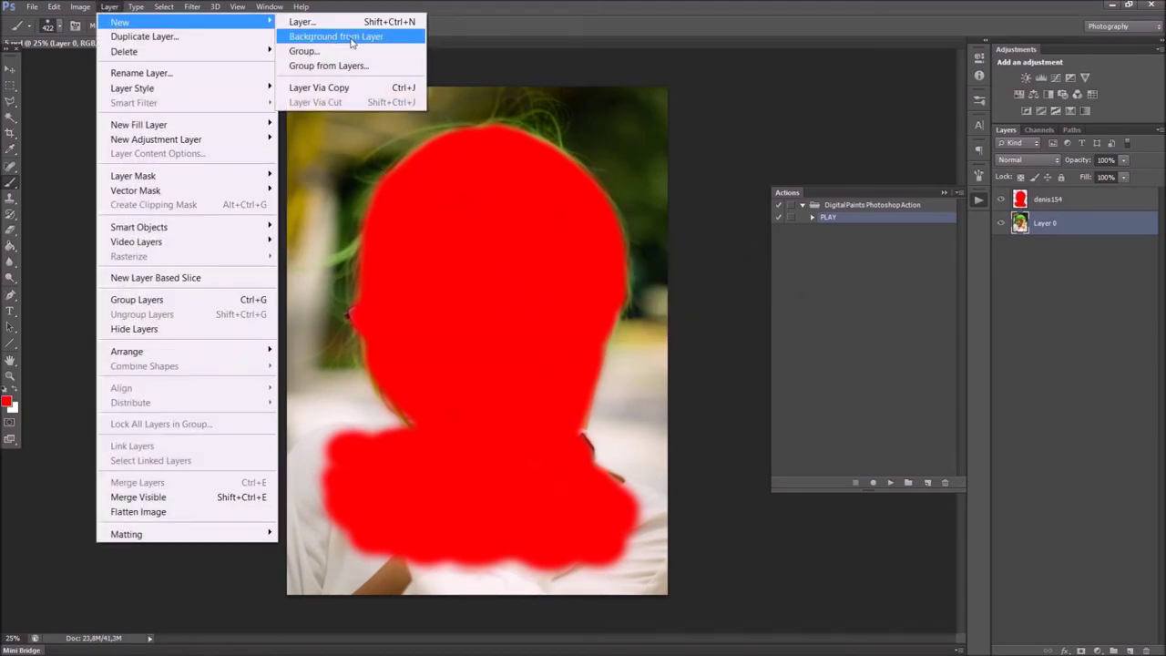
{"action": "left_click", "coordinate": [352, 43]}
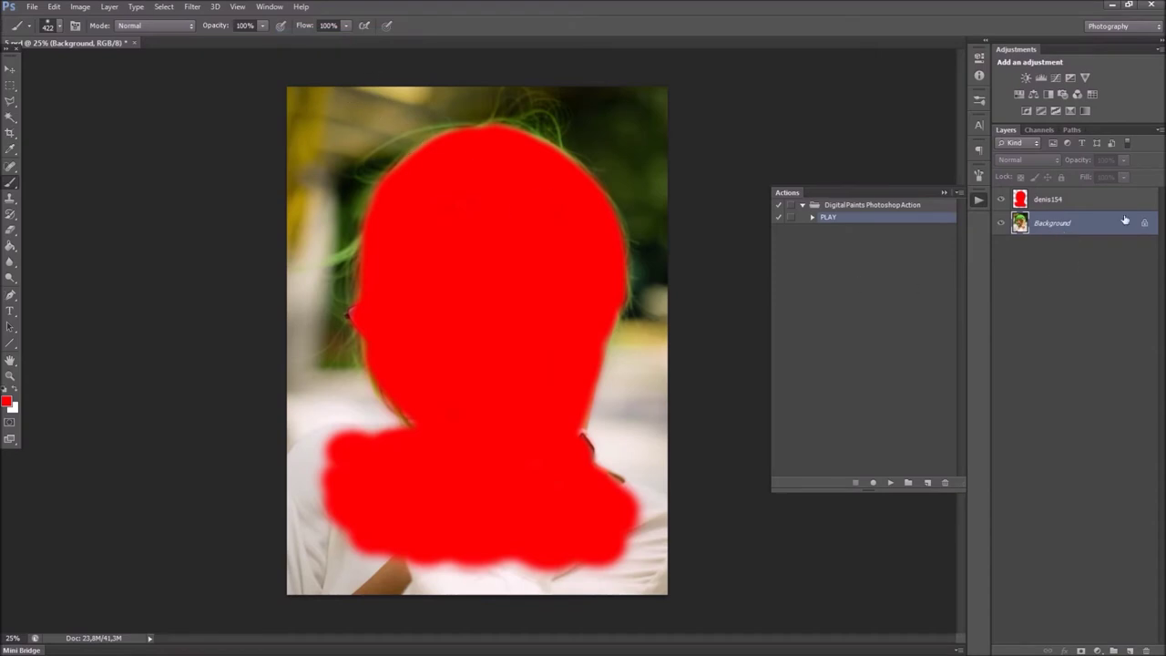
{"action": "left_click", "coordinate": [1096, 204]}
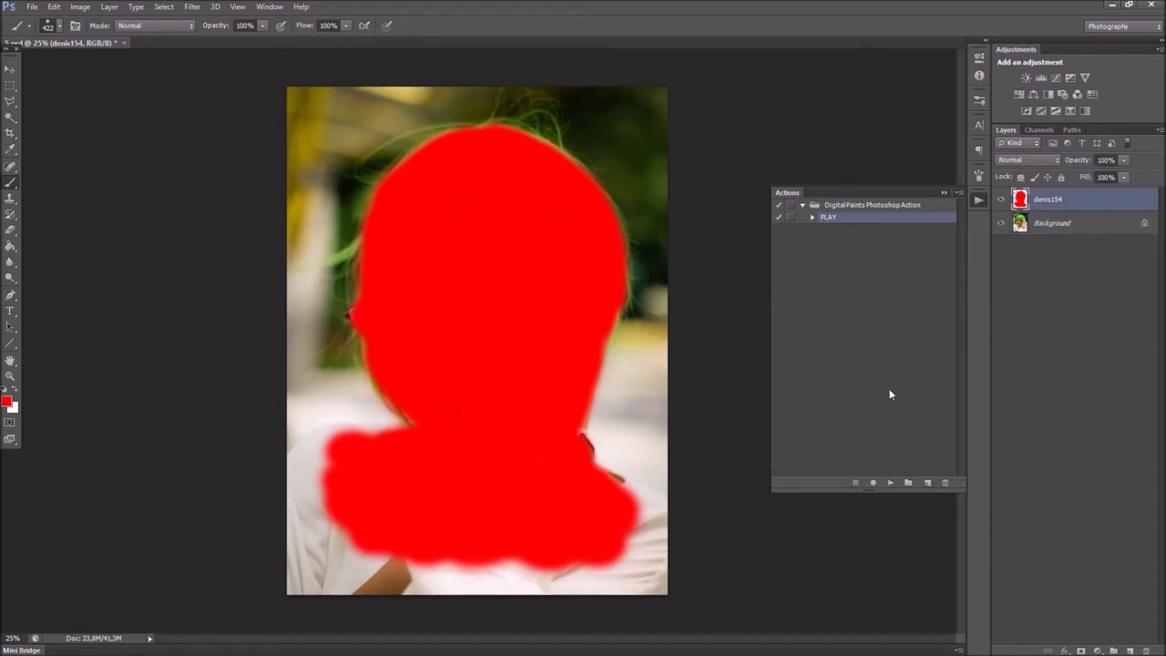
{"action": "left_click", "coordinate": [888, 481]}
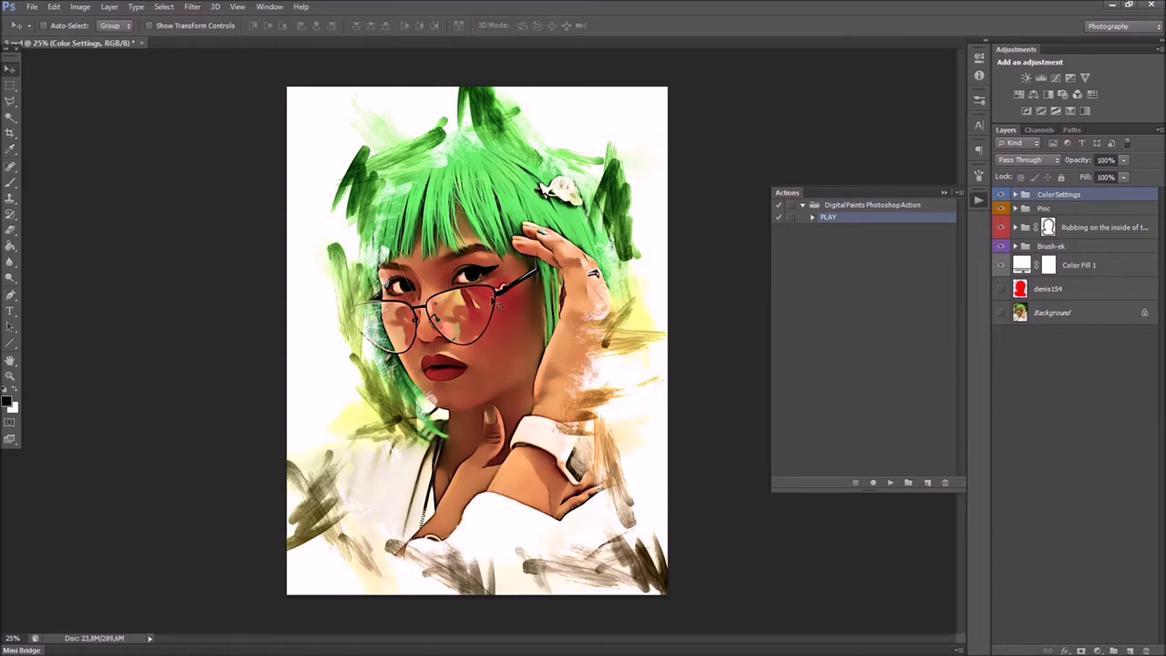
Collapse the Actions panel once the DigitalPaints action has finished.
{"action": "left_click", "coordinate": [944, 192]}
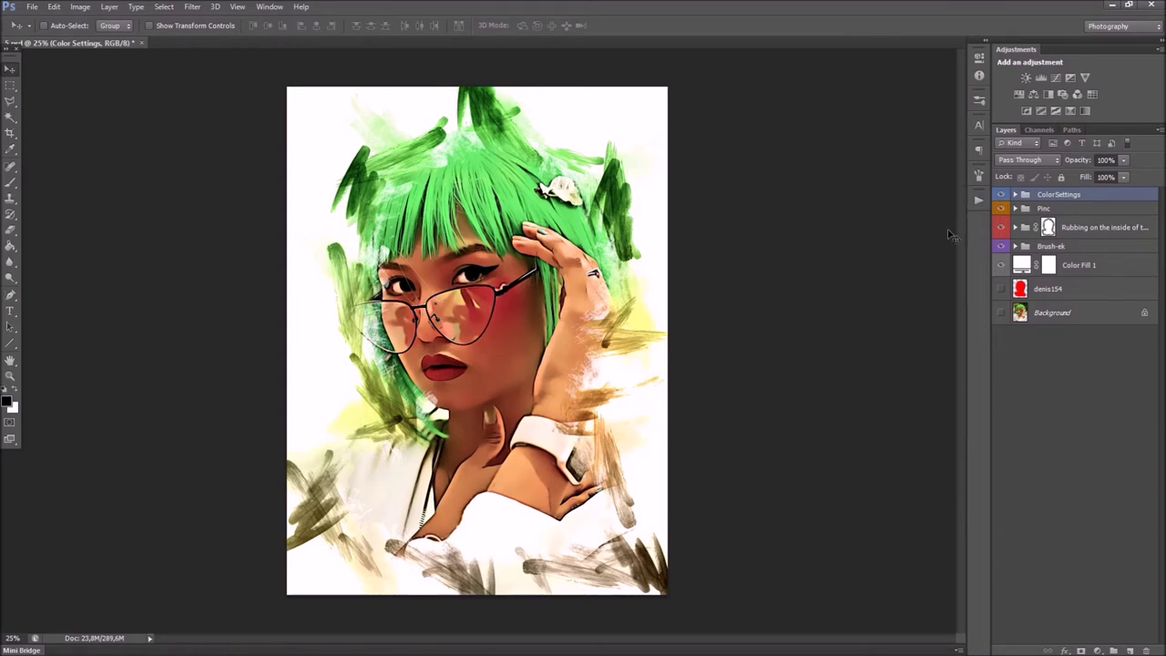
Expand ColorSettings and lower Vibrance 1 saturation to -43.
{"action": "left_click", "coordinate": [1016, 195]}
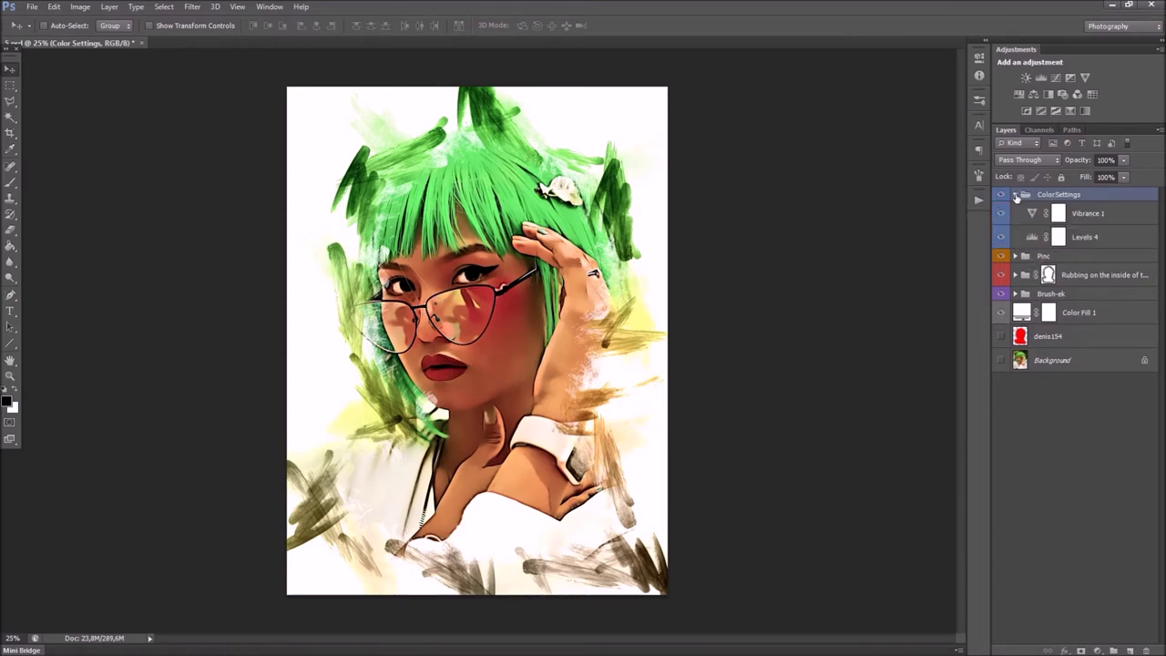
{"action": "double_click", "coordinate": [1031, 213]}
{"action": "mouse_move", "coordinate": [880, 125]}
{"action": "left_mouse_down"}
{"action": "mouse_move", "coordinate": [856, 125]}
{"action": "mouse_move", "coordinate": [879, 126]}
{"action": "left_mouse_up"}
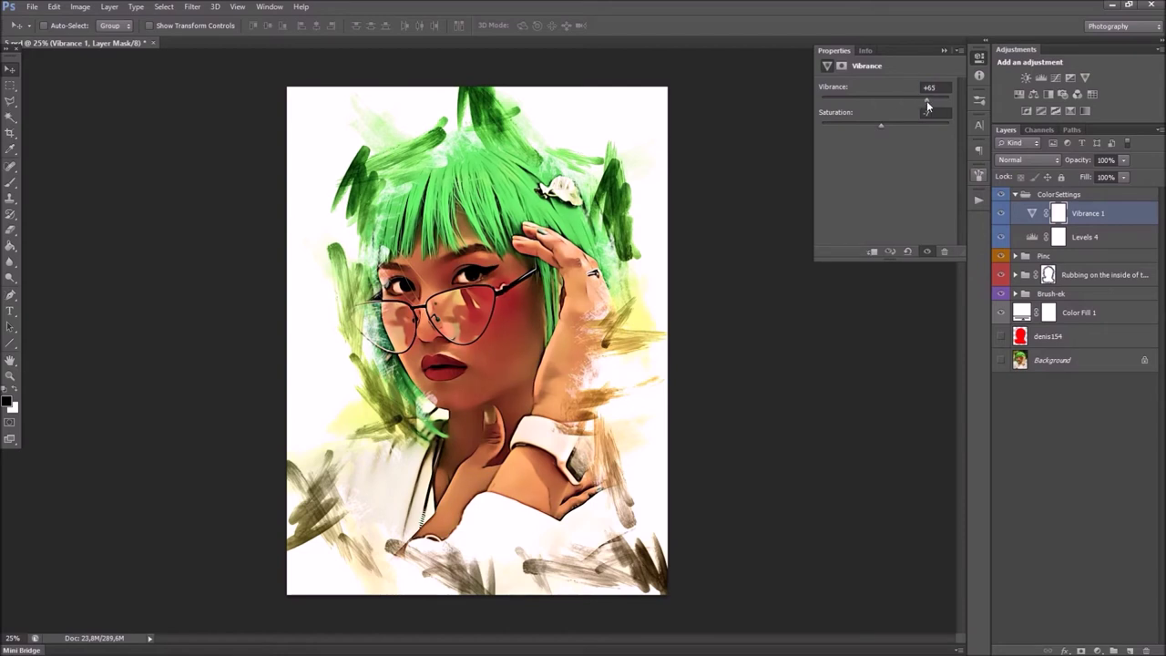
Set Levels 4 input levels to 0 and 245, then collapse ColorSettings.
{"action": "left_click", "coordinate": [1031, 237]}
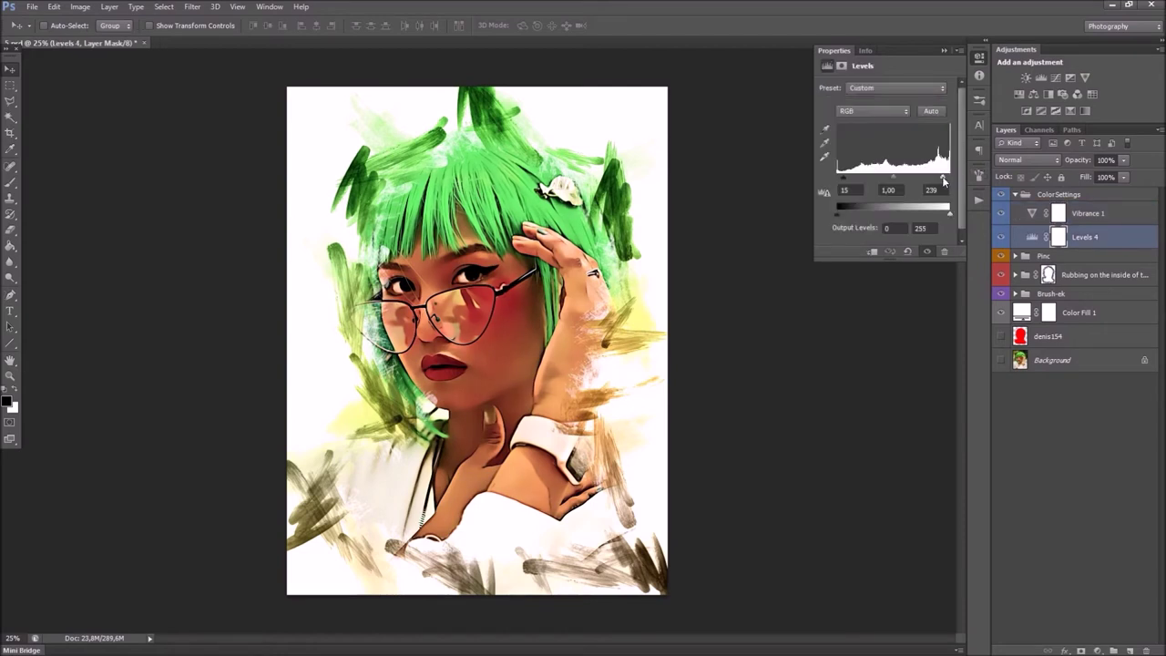
{"action": "left_click_drag", "start_coordinate": [943, 179], "coordinate": [943, 180]}
{"action": "left_click_drag", "start_coordinate": [842, 180], "coordinate": [844, 180]}
{"action": "left_click", "coordinate": [1034, 196]}
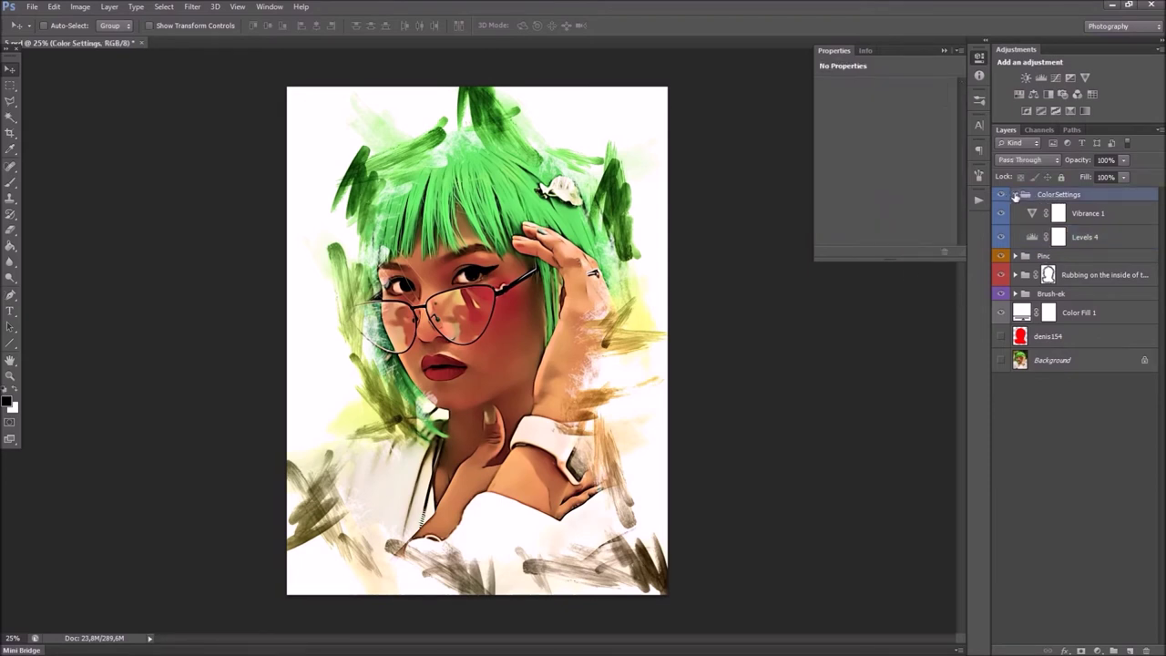
{"action": "left_click", "coordinate": [1015, 195]}
Expand the Pinc group and change the edw layer's opacity to about 46%.
{"action": "left_click", "coordinate": [1014, 210]}
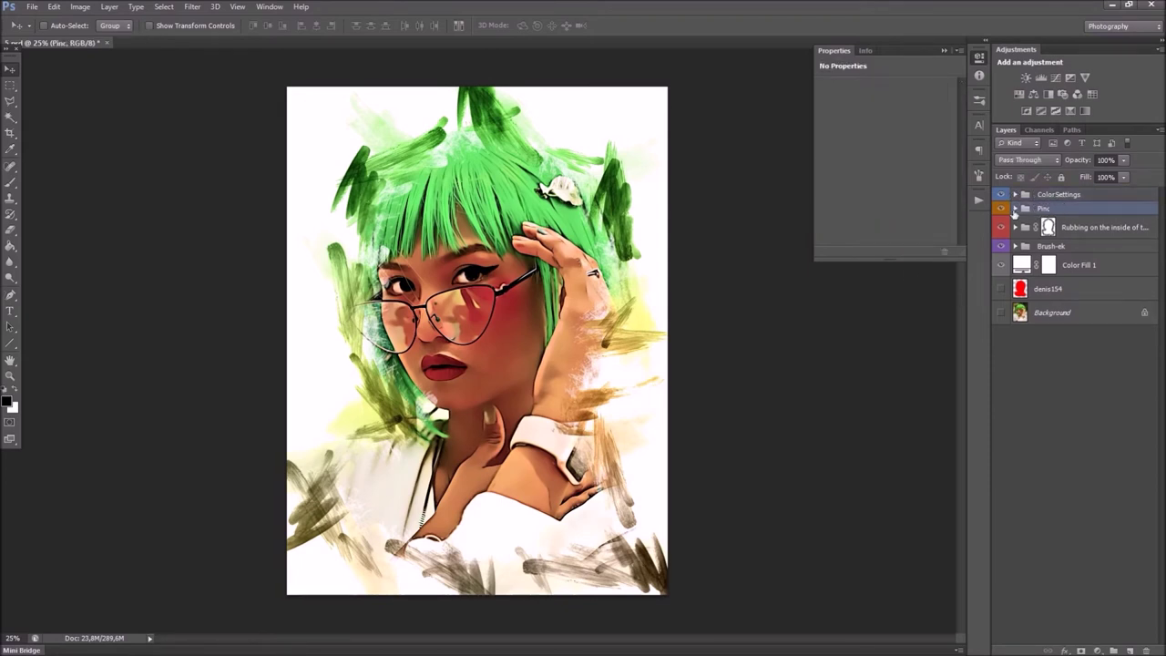
{"action": "left_click", "coordinate": [1014, 209]}
{"action": "left_click", "coordinate": [1049, 230]}
{"action": "left_click_drag", "start_coordinate": [1125, 161], "coordinate": [1121, 182]}
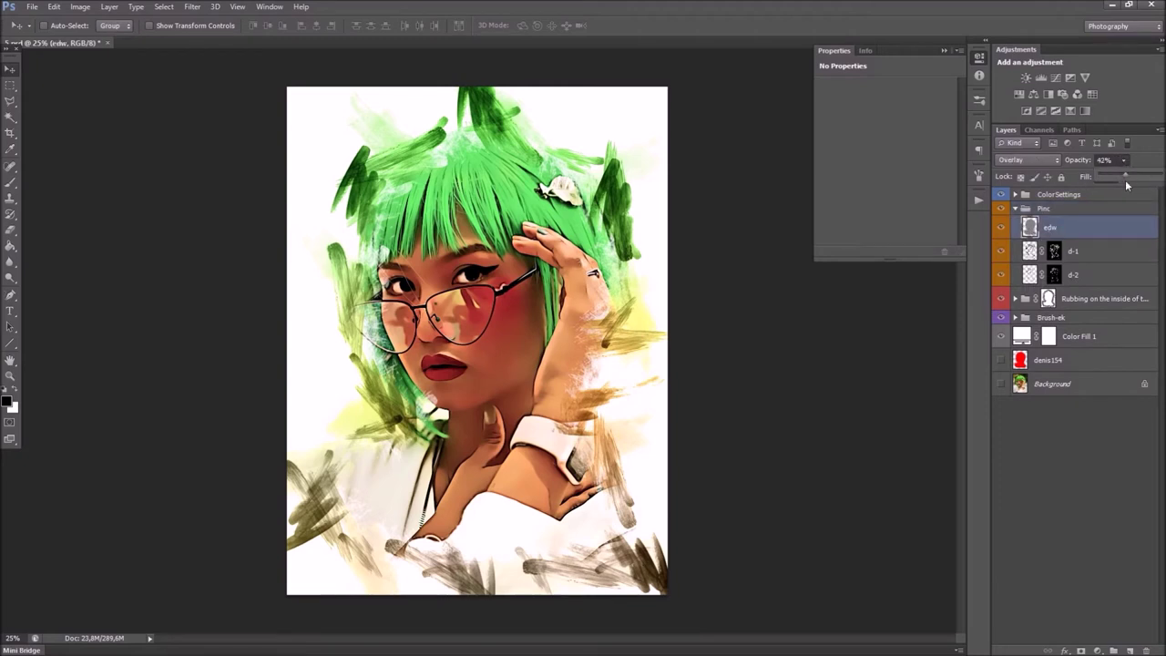
Lower d-1's opacity, set d-2 to about 77%, then collapse the Pinc group.
{"action": "left_click_drag", "start_coordinate": [1132, 179], "coordinate": [1132, 178]}
{"action": "key", "text": "alt+bracketleft"}
{"action": "left_click", "coordinate": [1127, 162]}
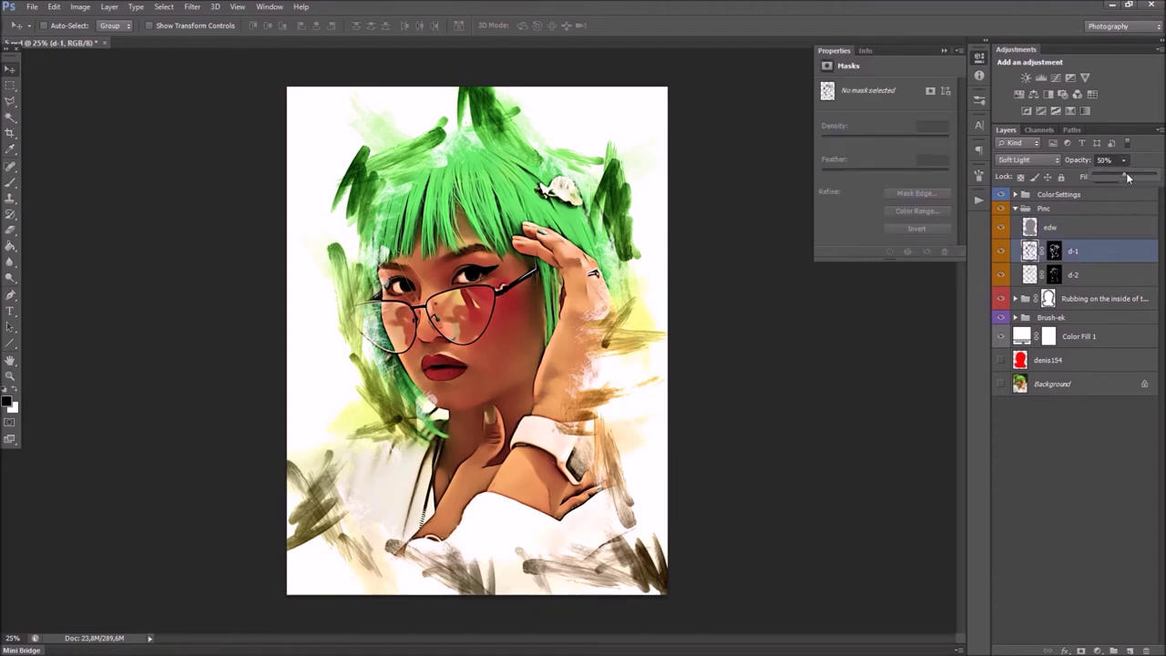
{"action": "mouse_move", "coordinate": [1137, 179]}
{"action": "left_mouse_down"}
{"action": "mouse_move", "coordinate": [1111, 182]}
{"action": "mouse_move", "coordinate": [1127, 183]}
{"action": "left_mouse_up"}
{"action": "left_click", "coordinate": [1077, 276]}
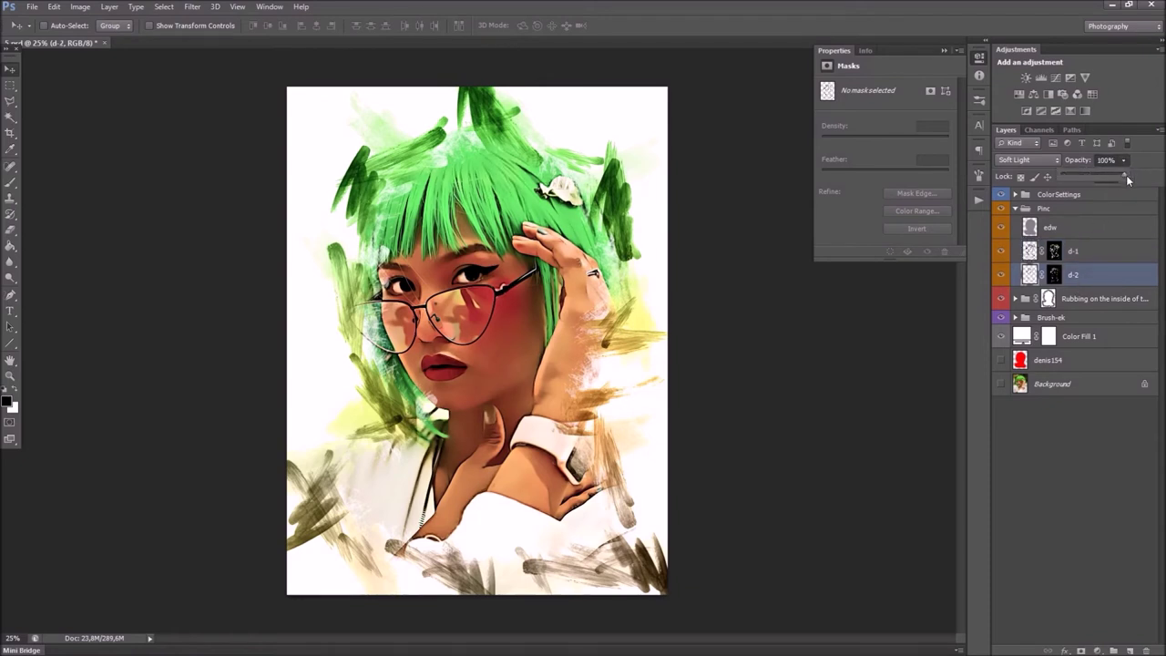
{"action": "left_click_drag", "start_coordinate": [1098, 175], "coordinate": [1111, 175]}
{"action": "left_click", "coordinate": [1068, 210]}
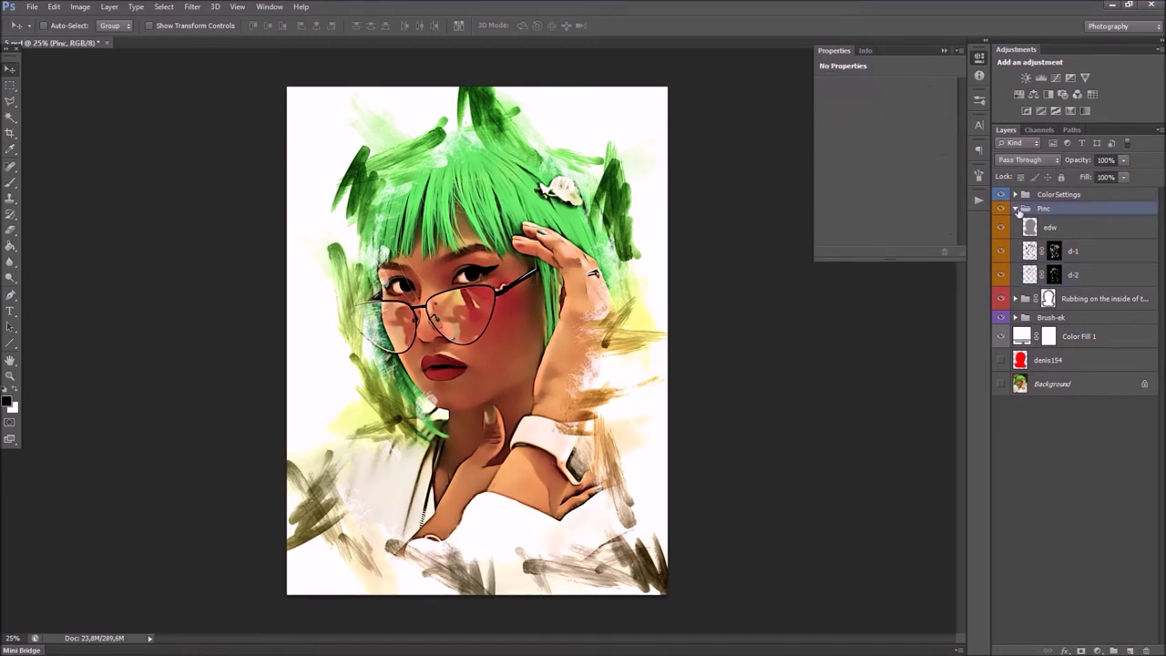
{"action": "left_click", "coordinate": [1015, 209]}
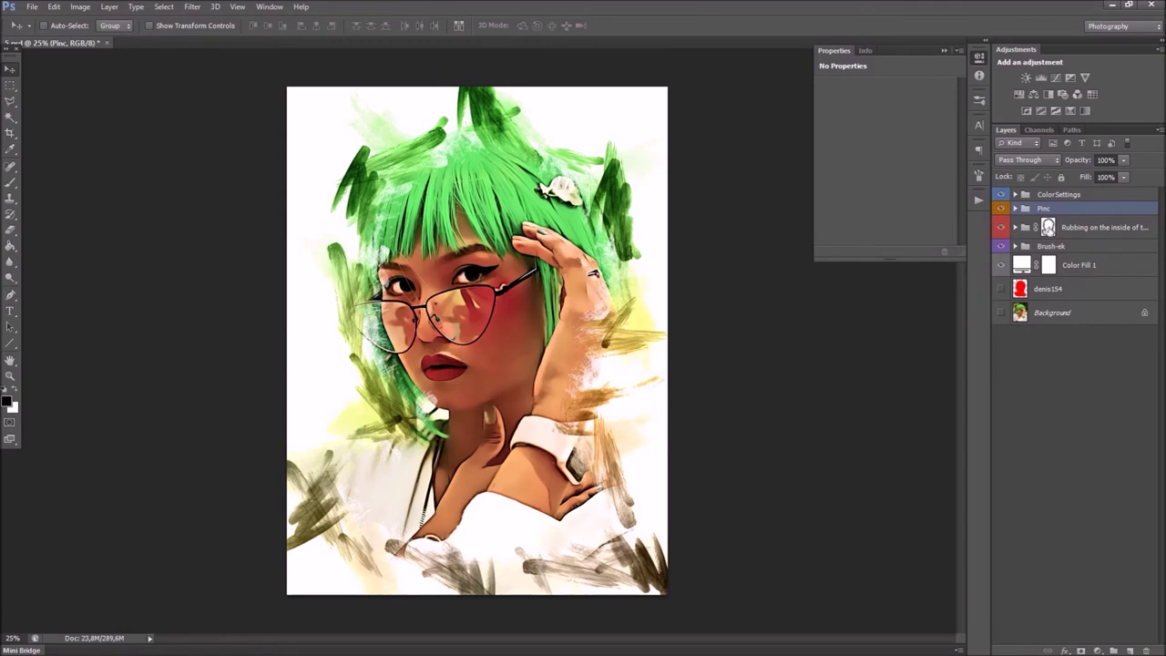
{"action": "left_click", "coordinate": [1038, 227]}
Expand the Rubbing group and leave the cd layer hidden so the lips stay red.
{"action": "left_click", "coordinate": [1015, 227]}
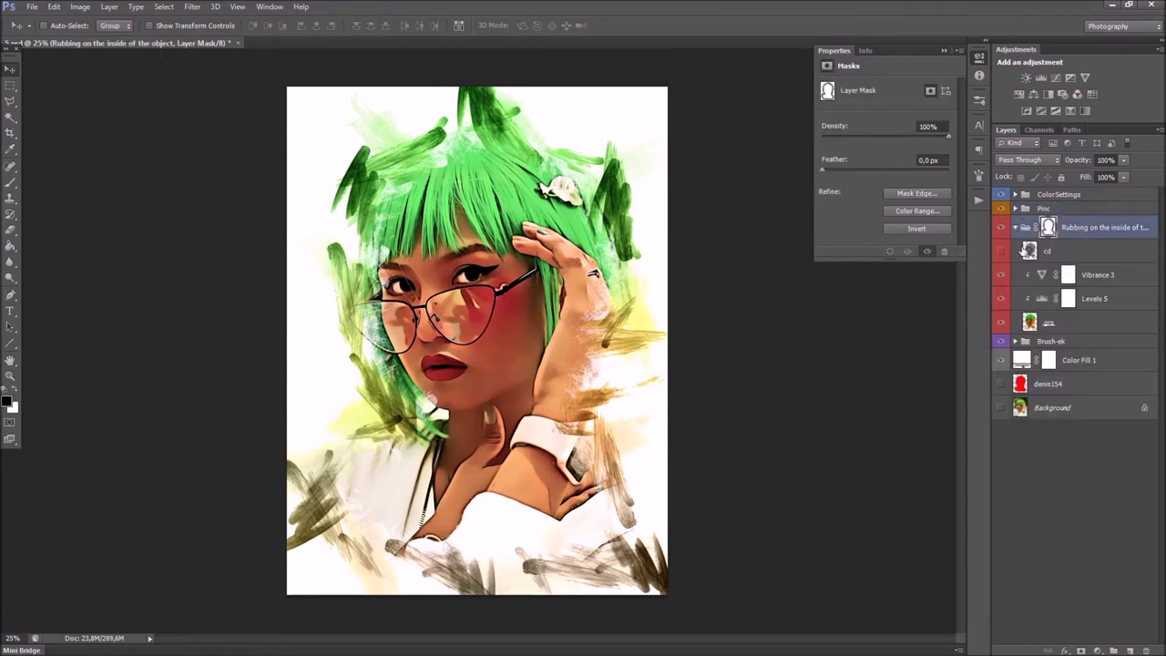
{"action": "left_click", "coordinate": [1020, 250]}
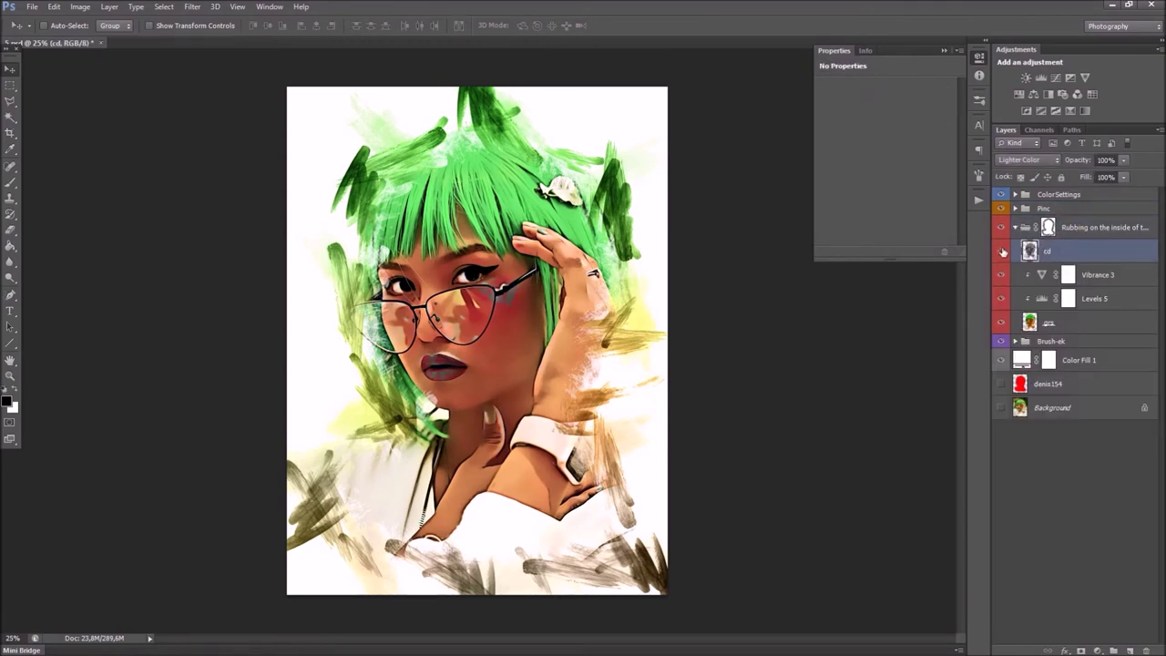
{"action": "left_click", "coordinate": [1002, 251]}
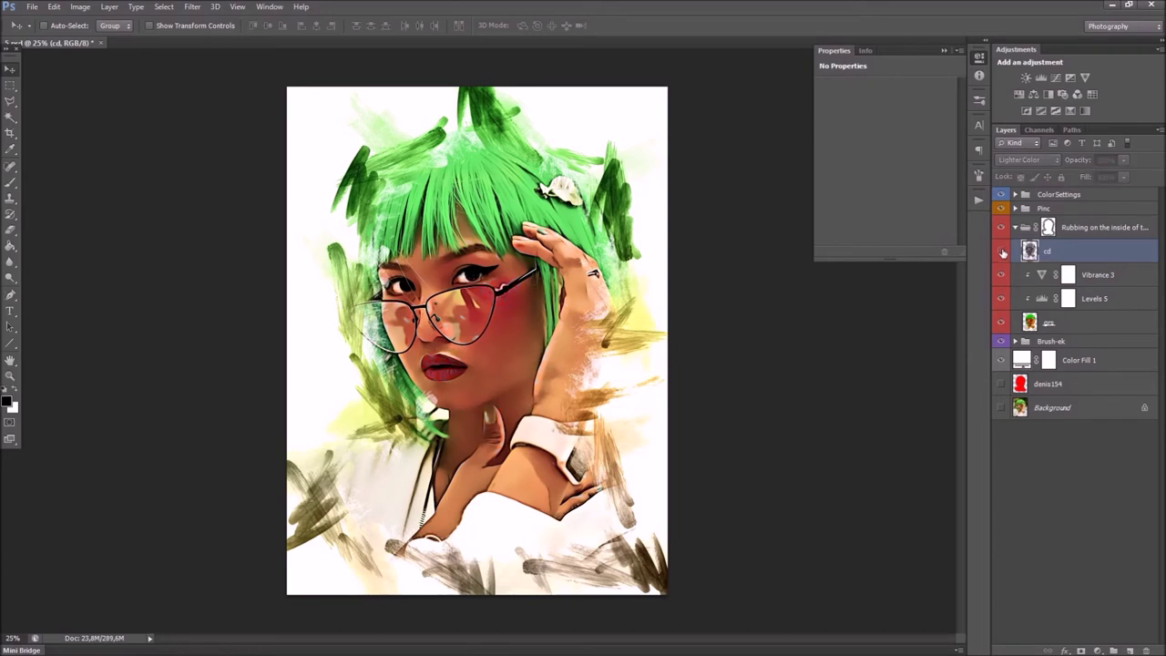
Set Vibrance 3 saturation to -12 and Levels 5 white input to 234.
{"action": "left_click", "coordinate": [1039, 277]}
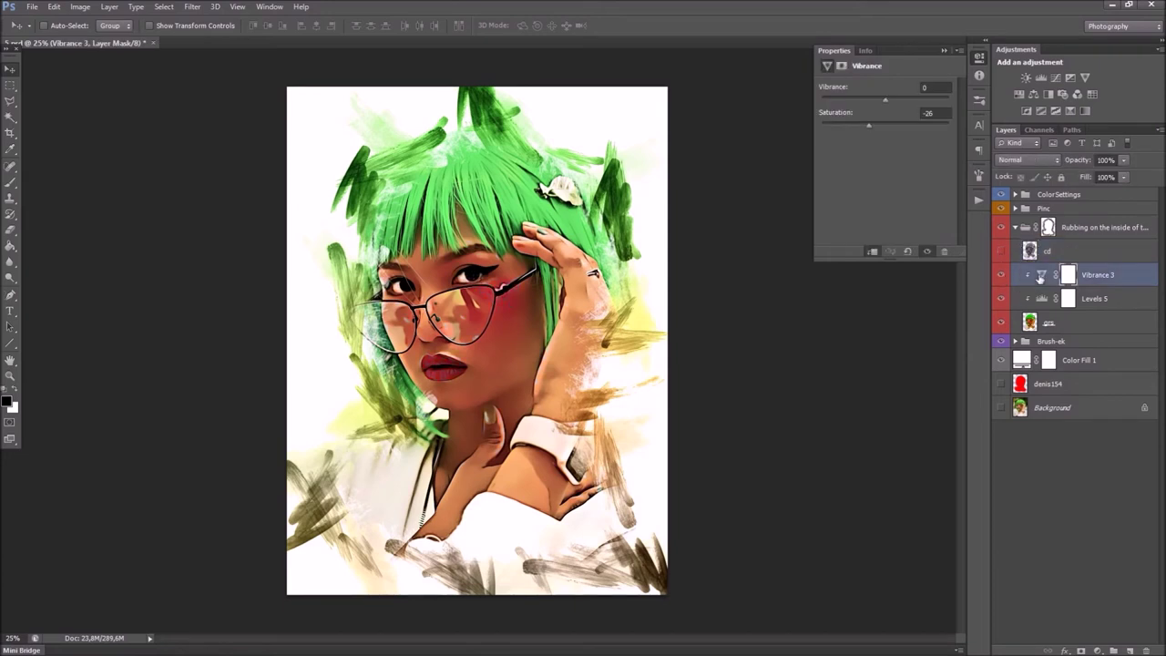
{"action": "left_click", "coordinate": [875, 126]}
{"action": "left_click", "coordinate": [1034, 293]}
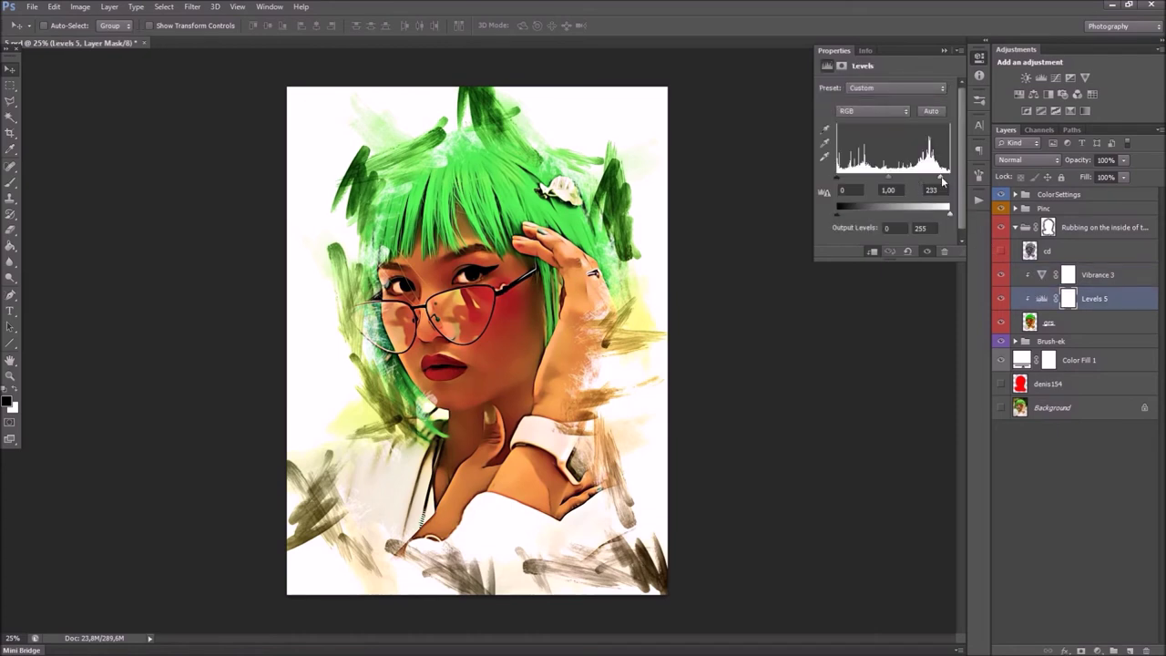
{"action": "left_click_drag", "start_coordinate": [941, 181], "coordinate": [942, 180]}
{"action": "left_click", "coordinate": [1047, 228]}
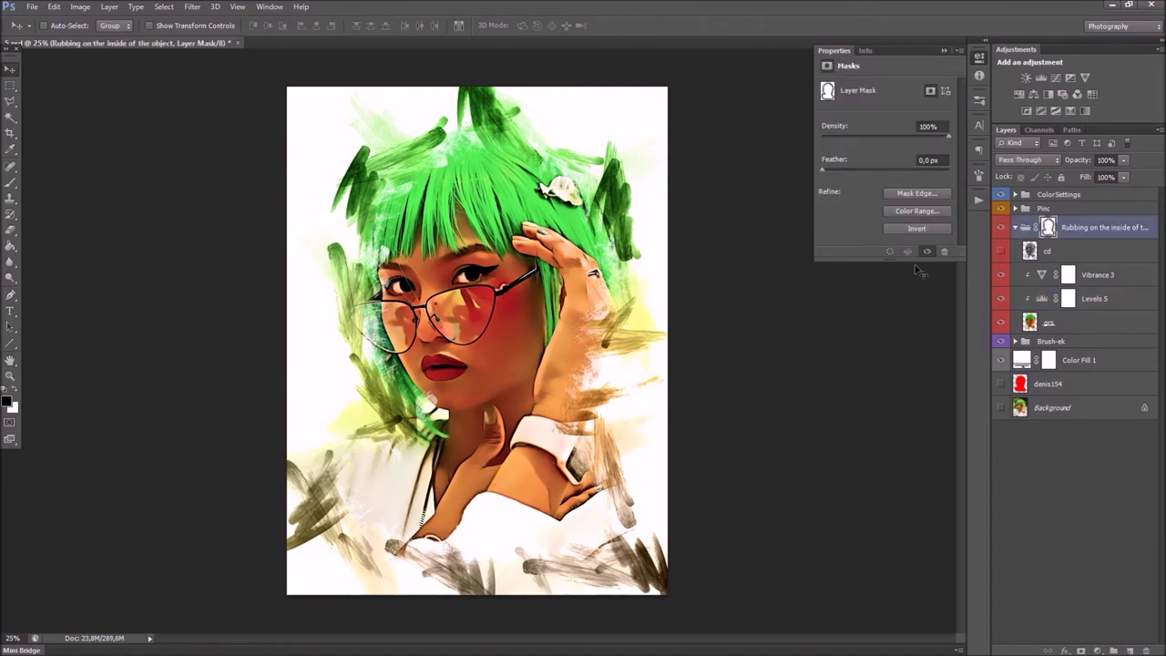
Brush the group mask over the hand, then paint white to clean the lips and face.
{"action": "left_click", "coordinate": [11, 187]}
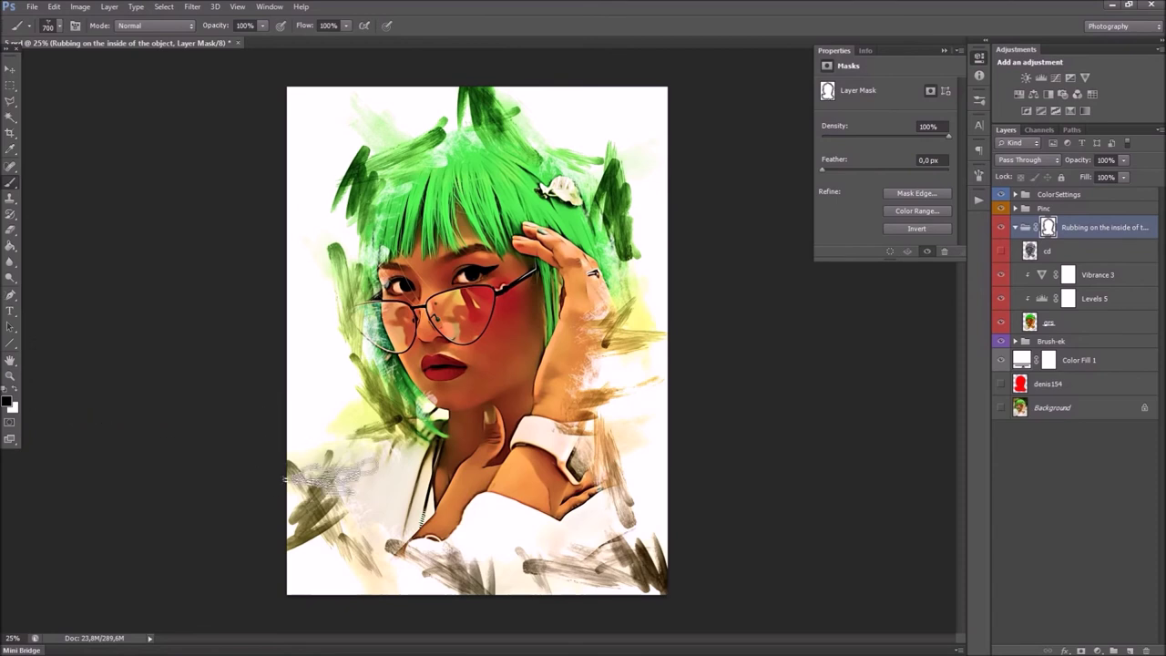
{"action": "mouse_move", "coordinate": [491, 505]}
{"action": "left_mouse_down"}
{"action": "mouse_move", "coordinate": [598, 533]}
{"action": "mouse_move", "coordinate": [611, 442]}
{"action": "mouse_move", "coordinate": [611, 149]}
{"action": "mouse_move", "coordinate": [382, 210]}
{"action": "mouse_move", "coordinate": [346, 294]}
{"action": "mouse_move", "coordinate": [400, 387]}
{"action": "left_mouse_up"}
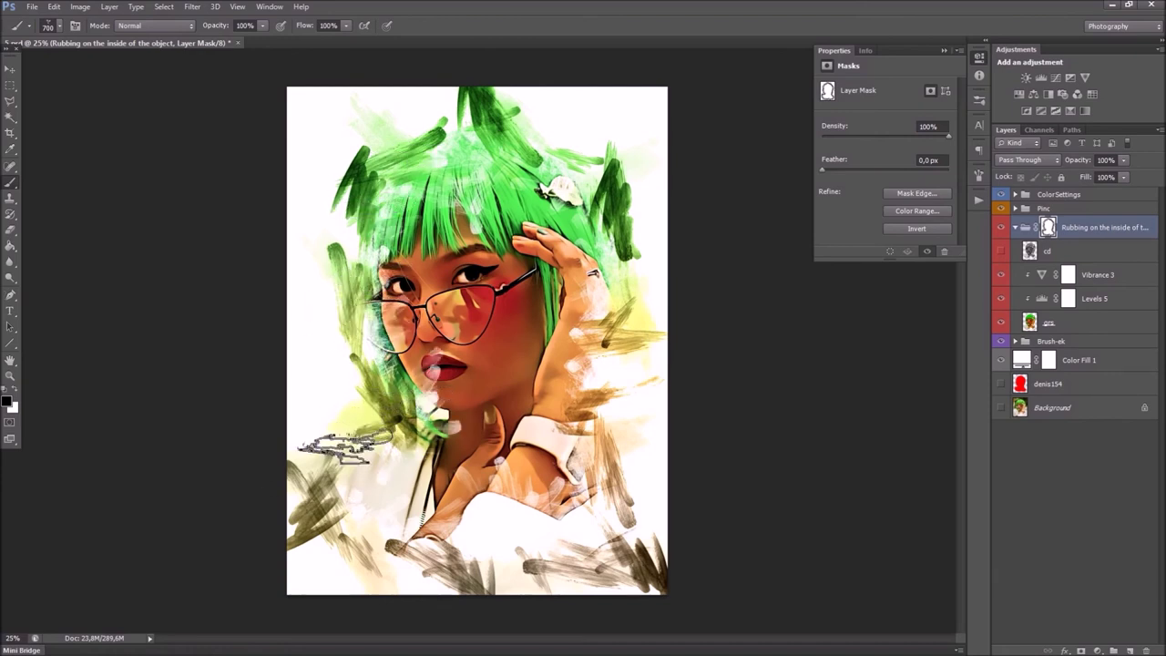
{"action": "left_click", "coordinate": [15, 395]}
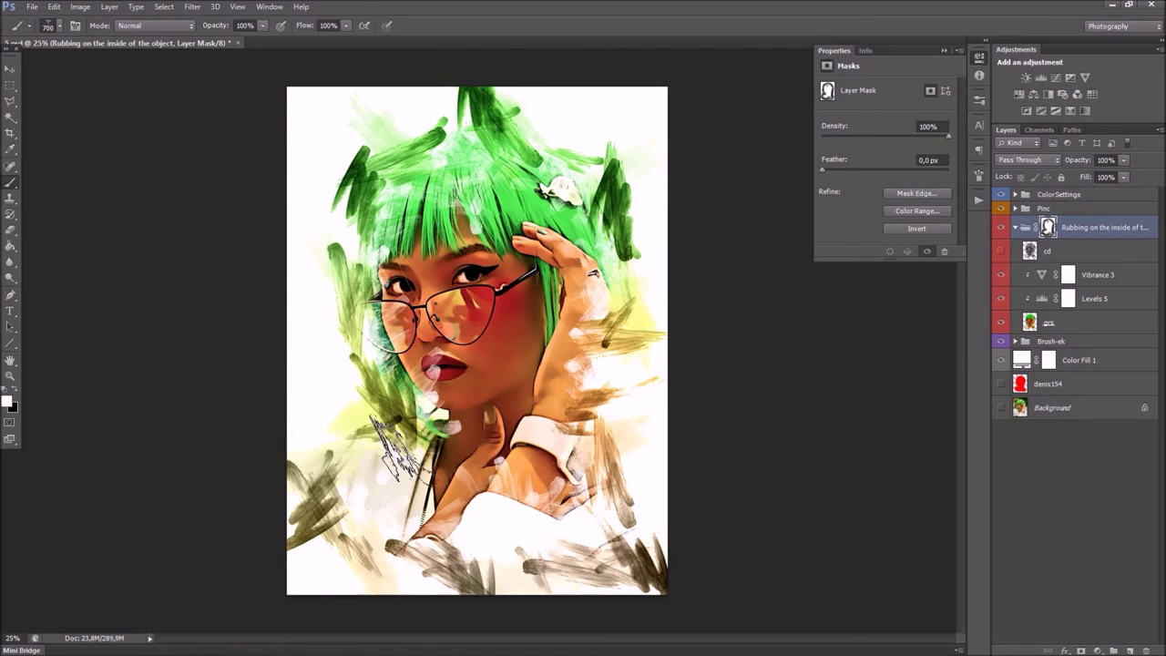
{"action": "left_click_drag", "start_coordinate": [446, 327], "coordinate": [428, 382]}
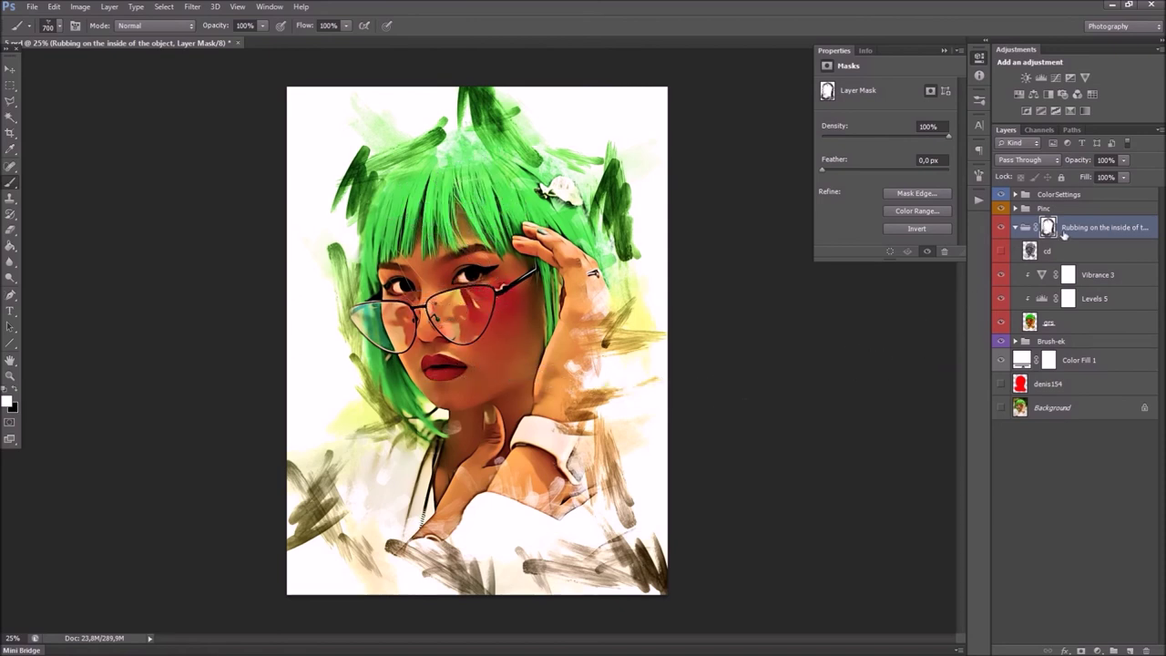
{"action": "left_click", "coordinate": [1015, 228]}
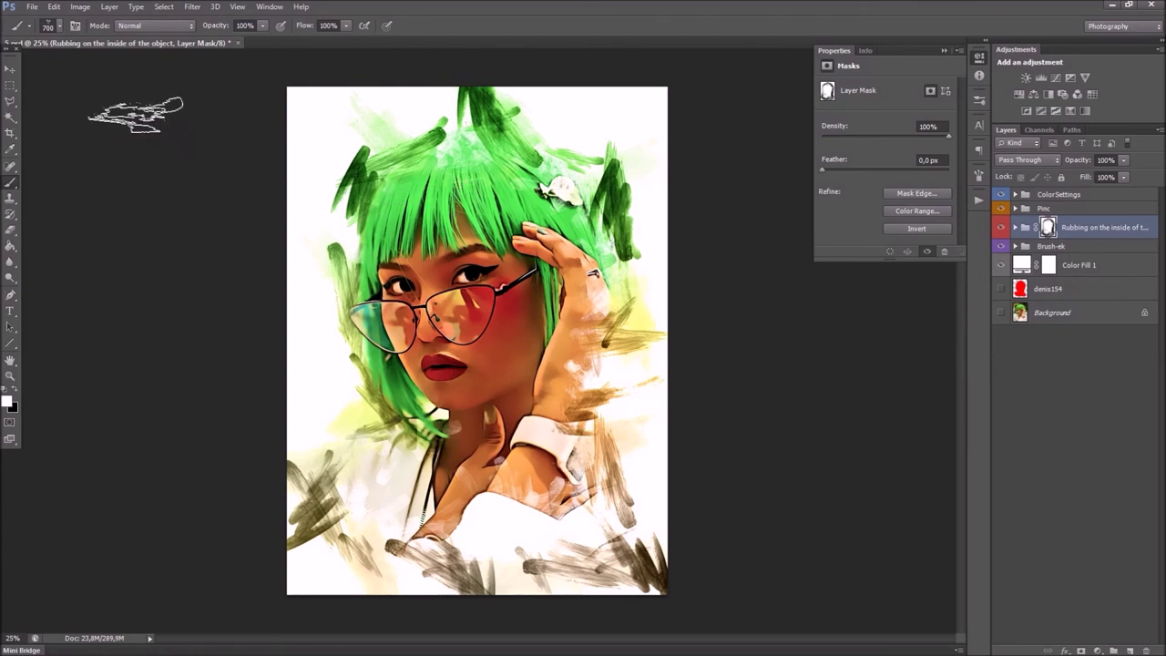
{"action": "left_click", "coordinate": [11, 70]}
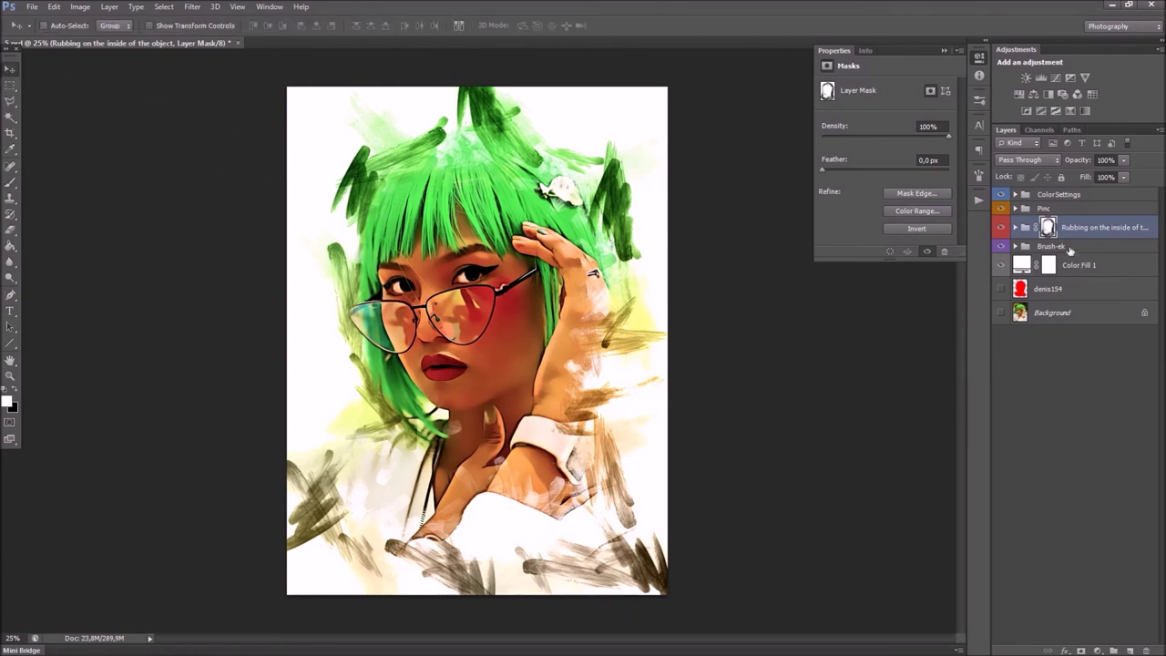
Expand the Brush-ek group and set Vibrance 2 saturation to +5.
{"action": "left_click", "coordinate": [1030, 247]}
{"action": "left_click", "coordinate": [1015, 247]}
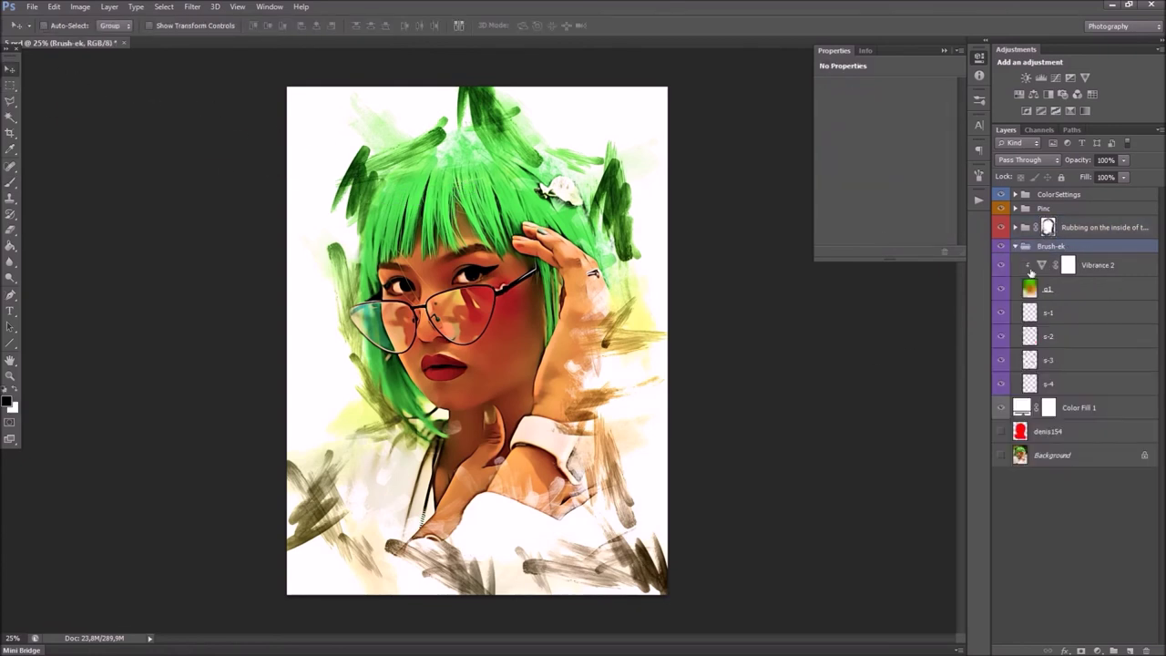
{"action": "left_click", "coordinate": [1040, 266]}
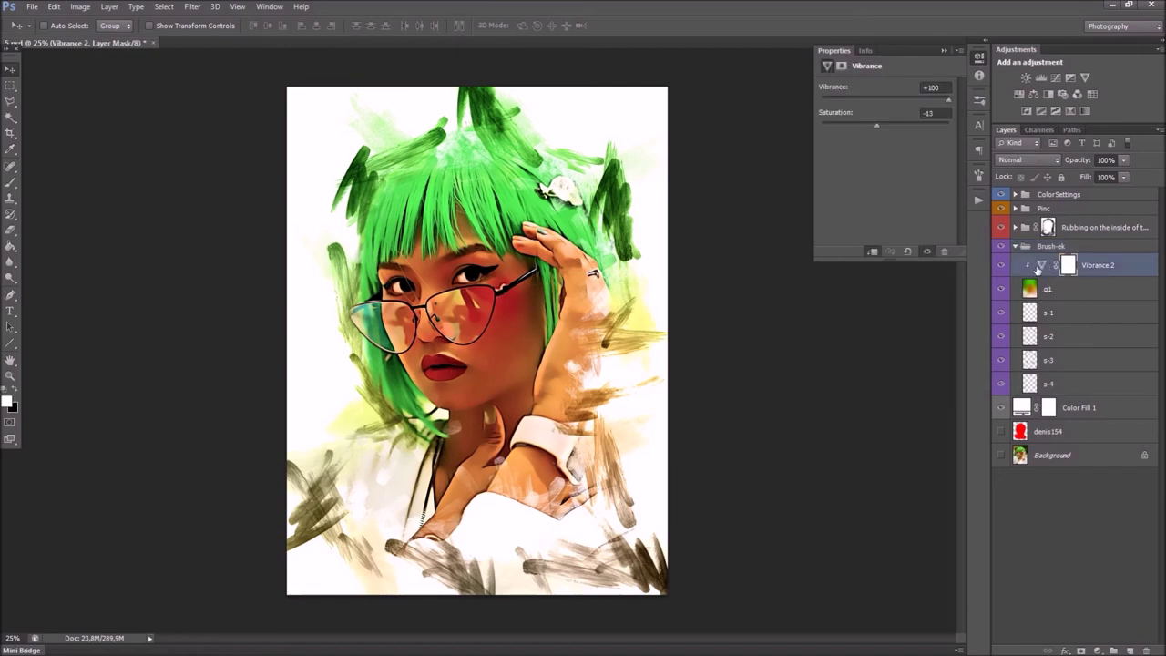
{"action": "mouse_move", "coordinate": [877, 128]}
{"action": "left_mouse_down"}
{"action": "mouse_move", "coordinate": [890, 129]}
{"action": "mouse_move", "coordinate": [874, 127]}
{"action": "left_mouse_up"}
Nudge the s-1 strokes down, check s-2, and free-transform the s-3 strokes.
{"action": "left_click", "coordinate": [1076, 318]}
{"action": "key", "text": "Down"}
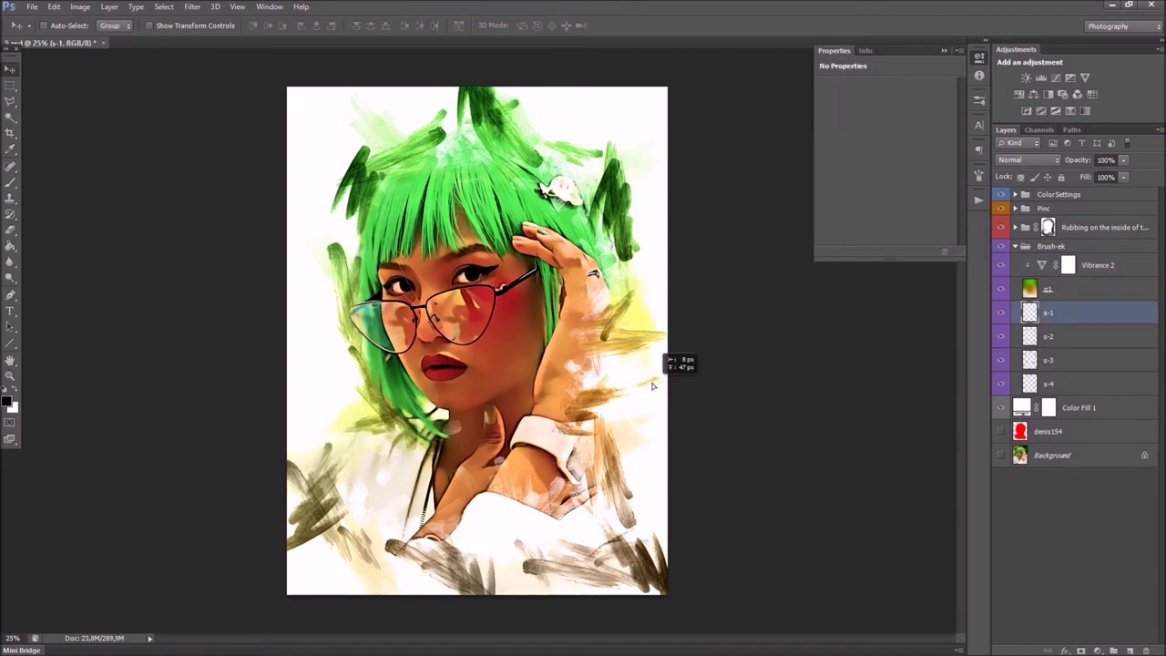
{"action": "left_click", "coordinate": [1059, 336]}
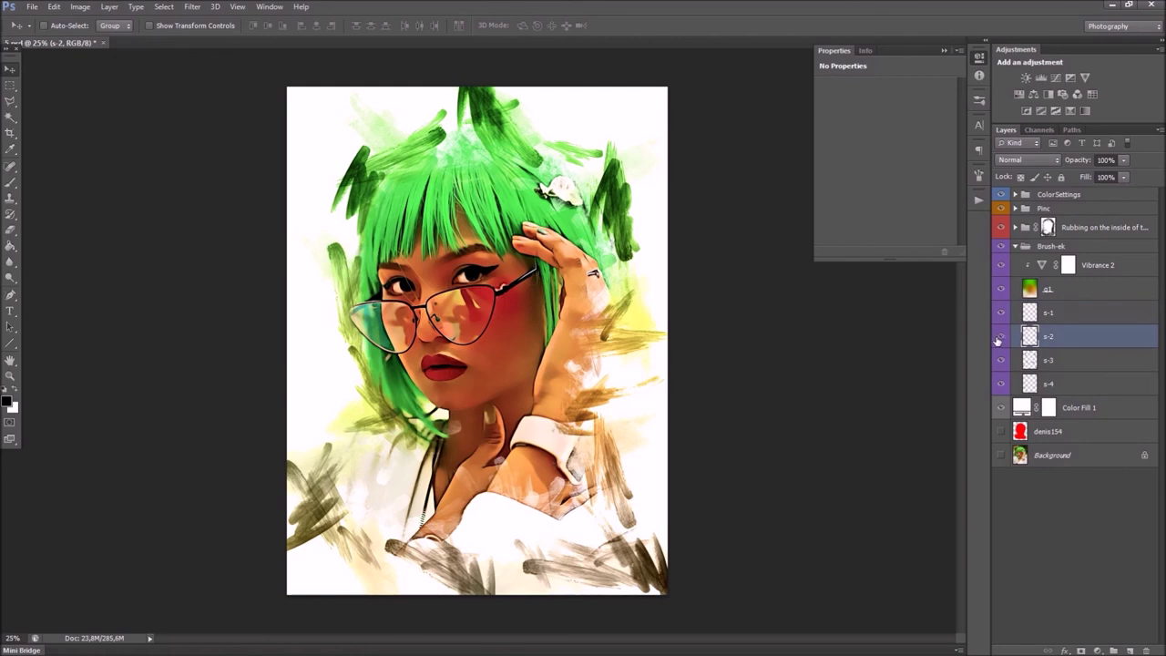
{"action": "left_click", "coordinate": [1019, 361]}
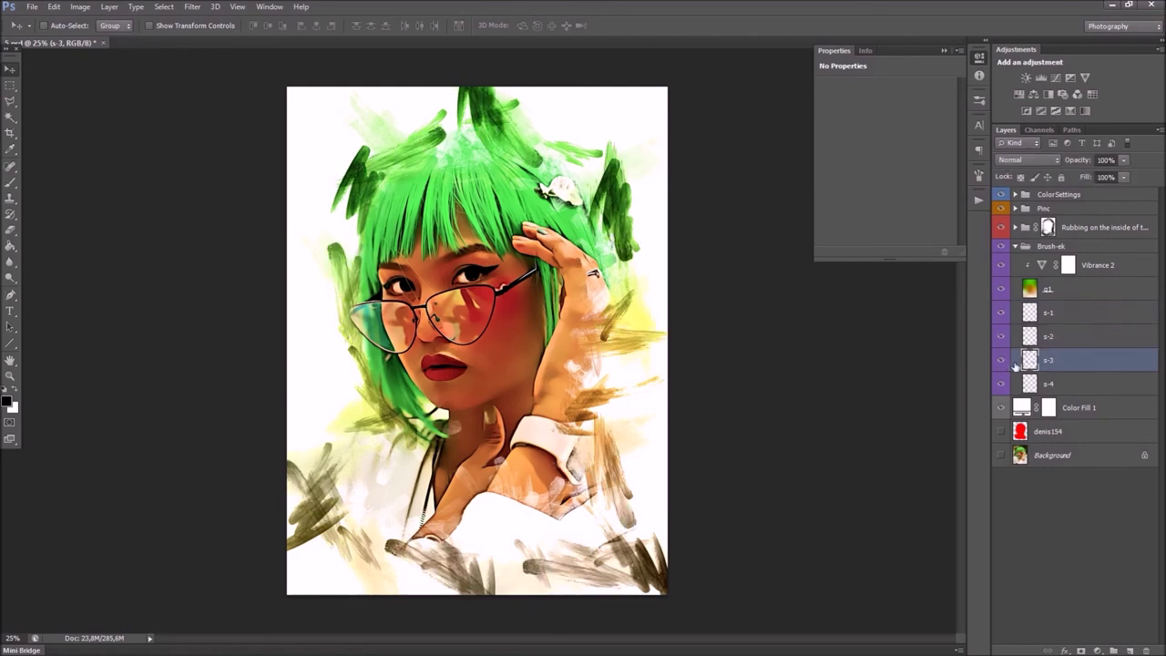
{"action": "left_click", "coordinate": [1000, 363]}
{"action": "key", "text": "ctrl+t"}
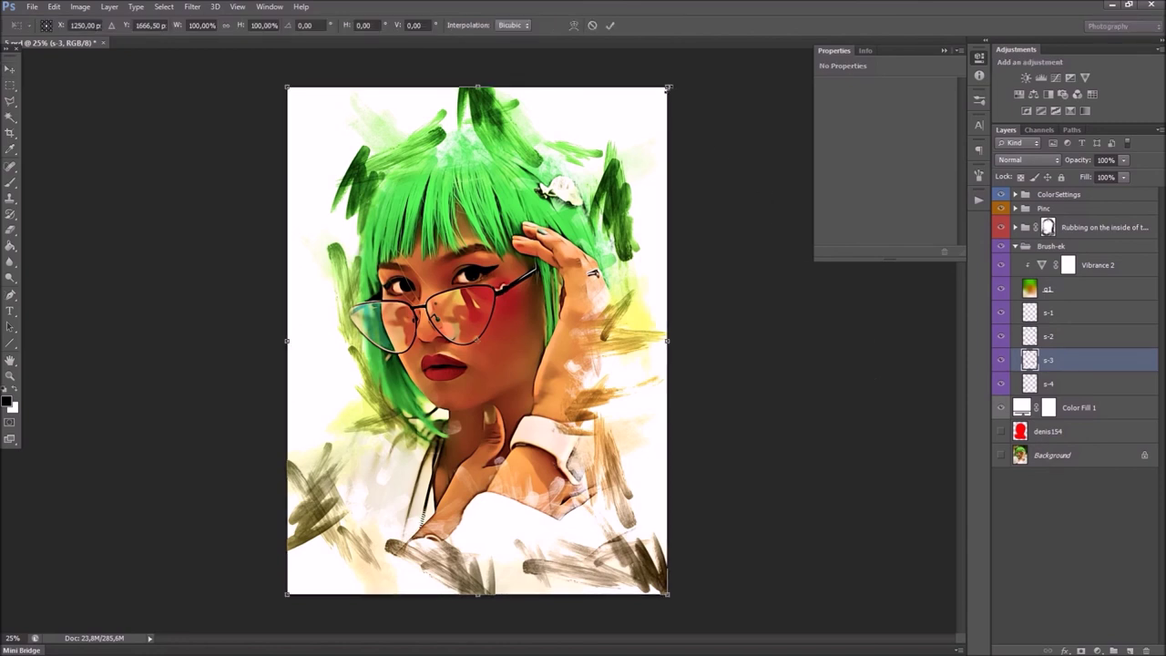
Rotate the s-3 strokes about 2.7°, scale them to ~97%, and shift them around the hair.
{"action": "left_click_drag", "start_coordinate": [668, 87], "coordinate": [737, 182]}
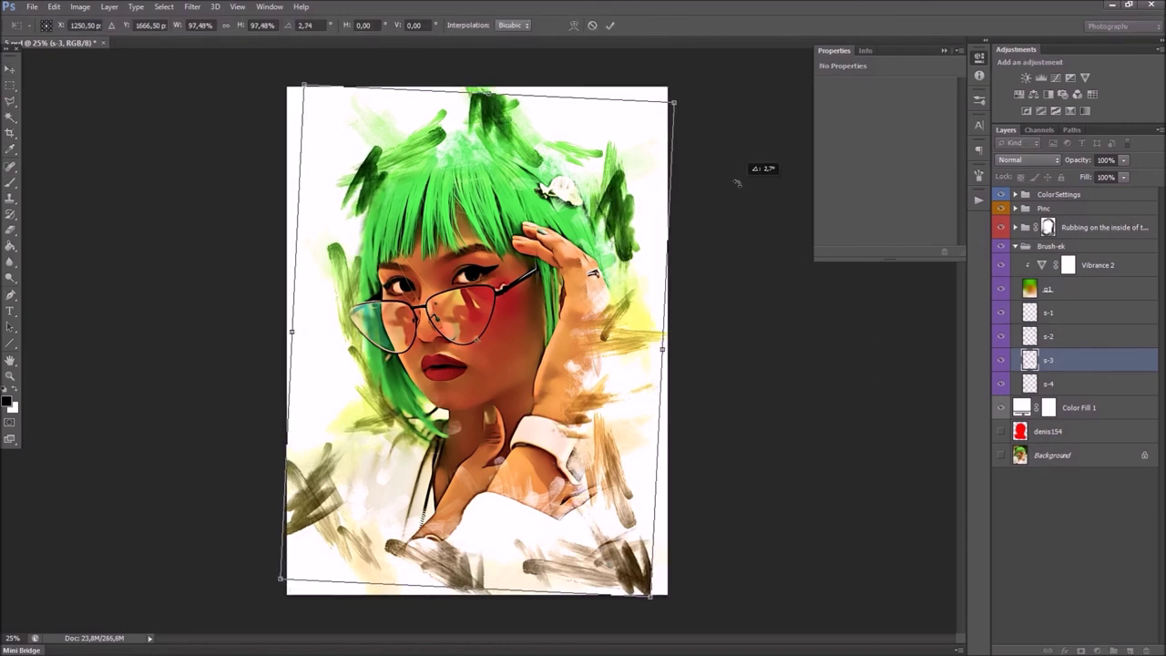
{"action": "mouse_move", "coordinate": [737, 182]}
{"action": "left_mouse_down"}
{"action": "mouse_move", "coordinate": [622, 202]}
{"action": "mouse_move", "coordinate": [611, 224]}
{"action": "left_mouse_up"}
{"action": "left_click", "coordinate": [609, 26]}
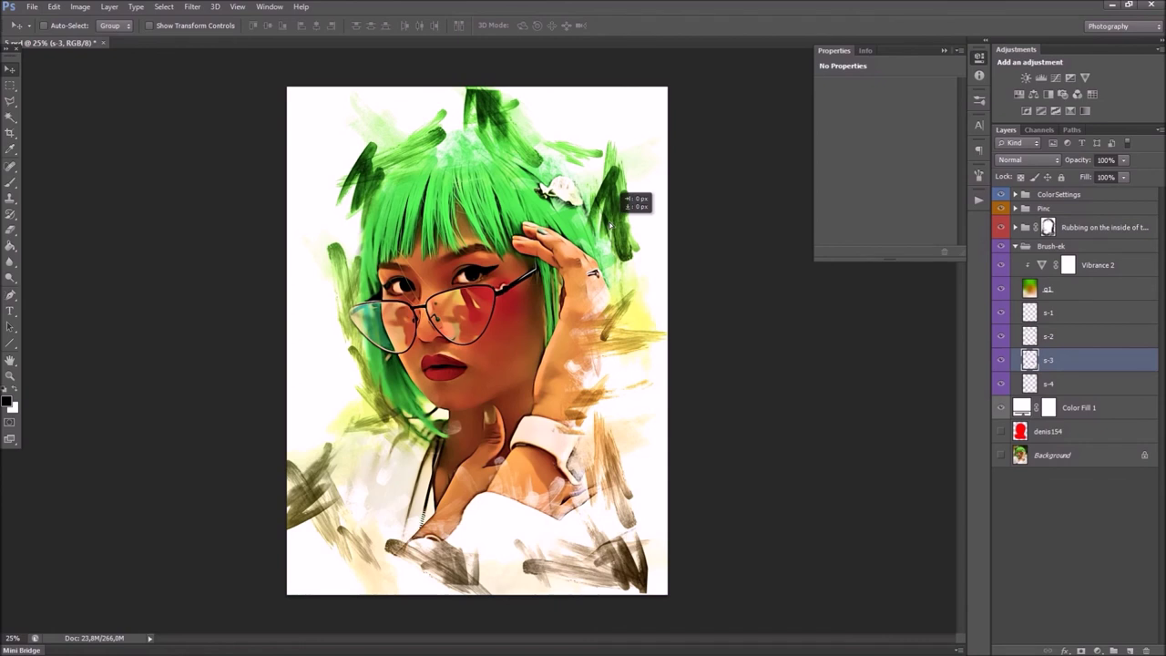
{"action": "left_click_drag", "start_coordinate": [609, 224], "coordinate": [636, 263]}
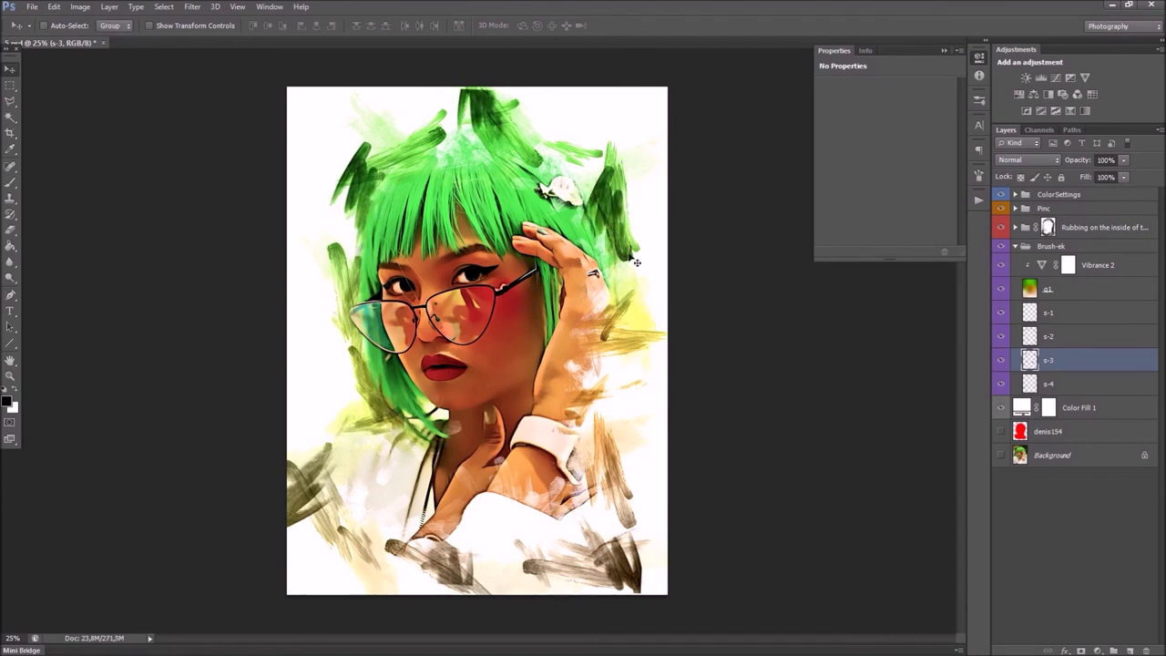
Nudge the s-4 strokes, lower their opacity to 75%, then collapse the Brush-ek group.
{"action": "left_click", "coordinate": [1048, 384]}
{"action": "left_click_drag", "start_coordinate": [655, 398], "coordinate": [639, 395]}
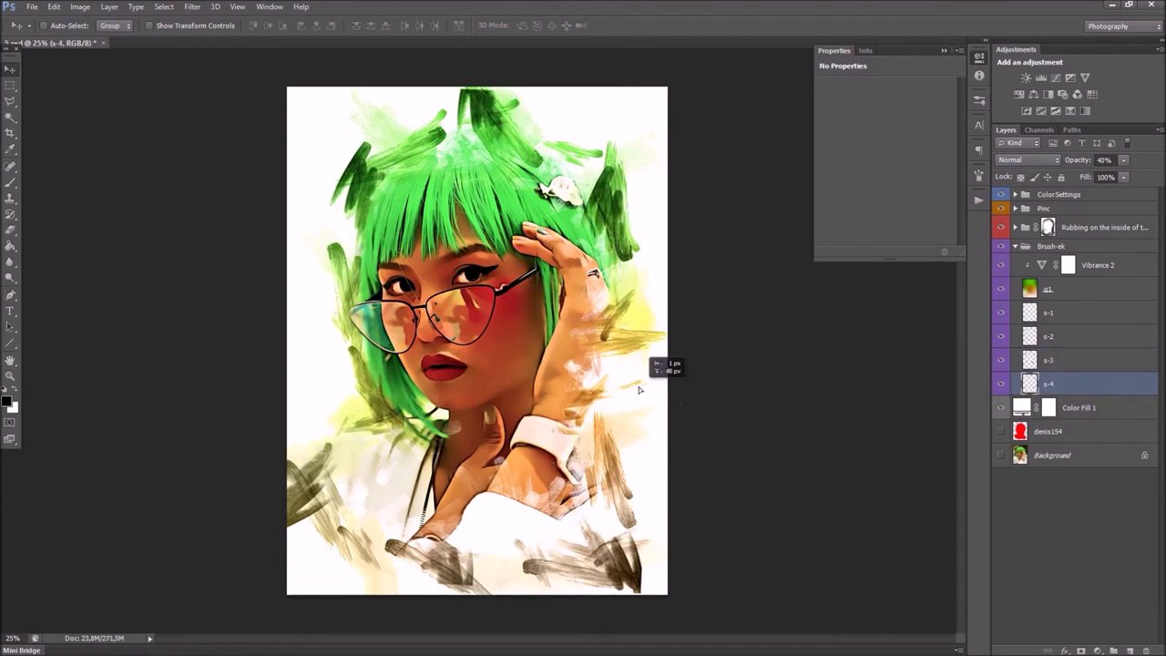
{"action": "left_click", "coordinate": [1125, 161]}
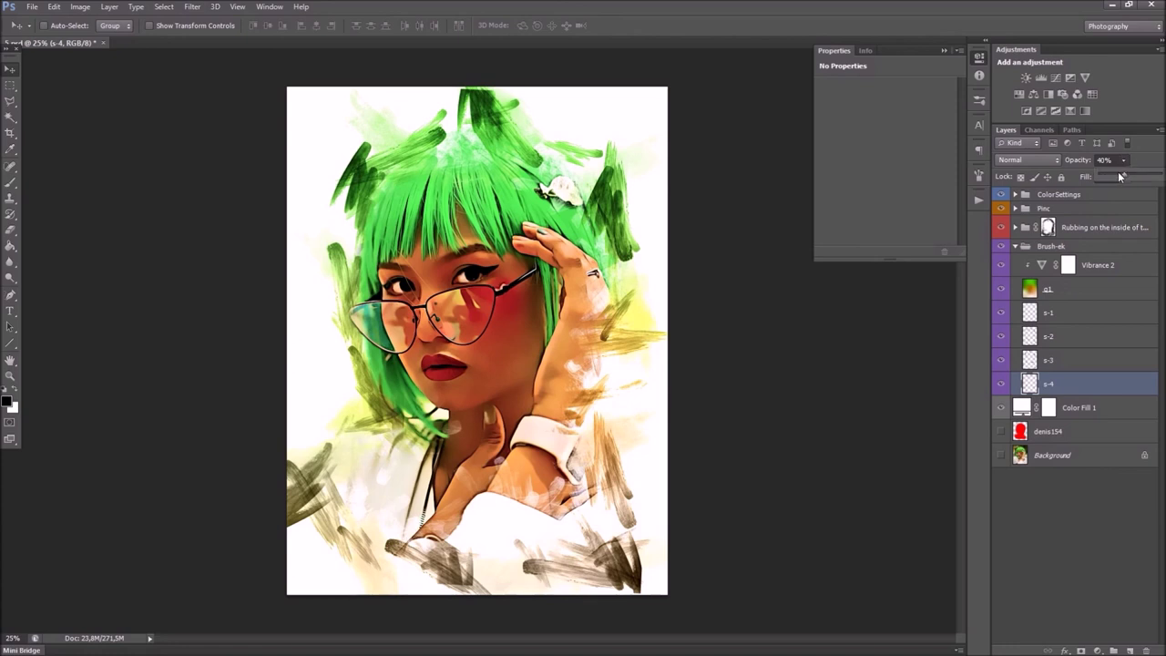
{"action": "left_click_drag", "start_coordinate": [1160, 176], "coordinate": [1149, 181]}
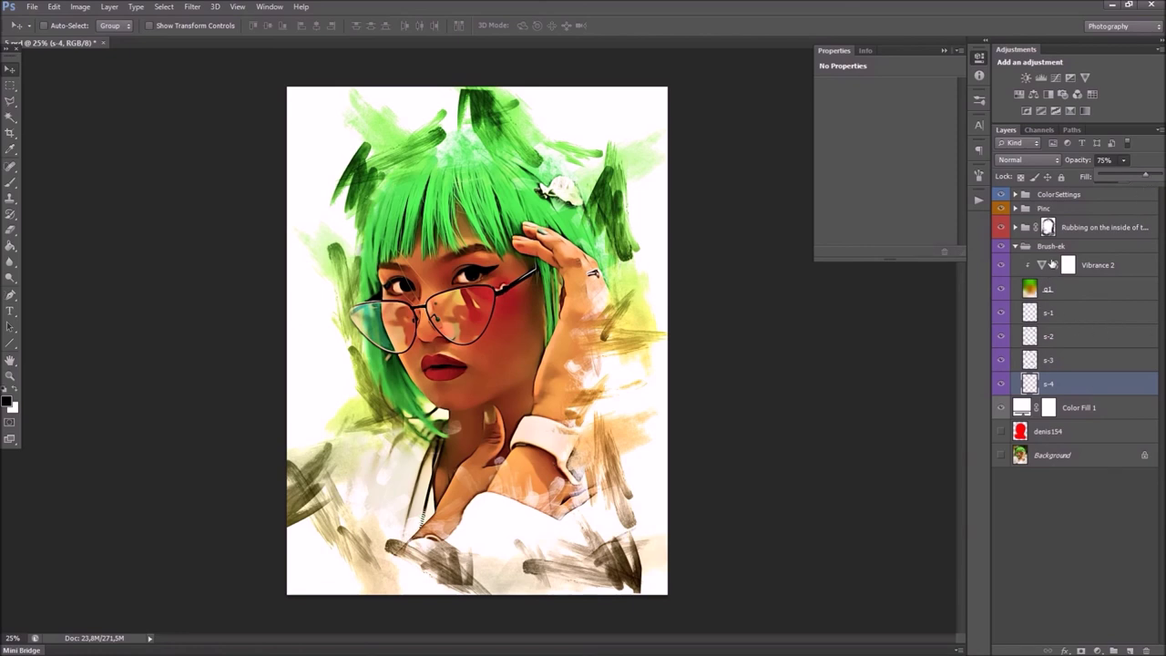
{"action": "left_click", "coordinate": [1017, 249]}
{"action": "left_click", "coordinate": [1015, 247]}
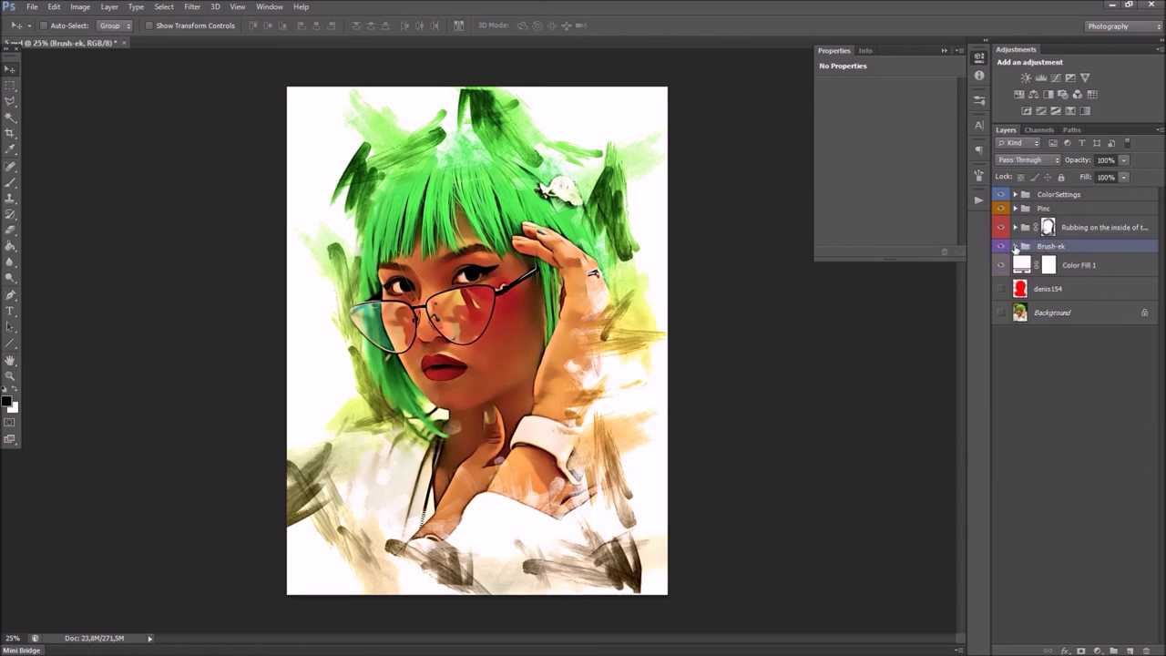